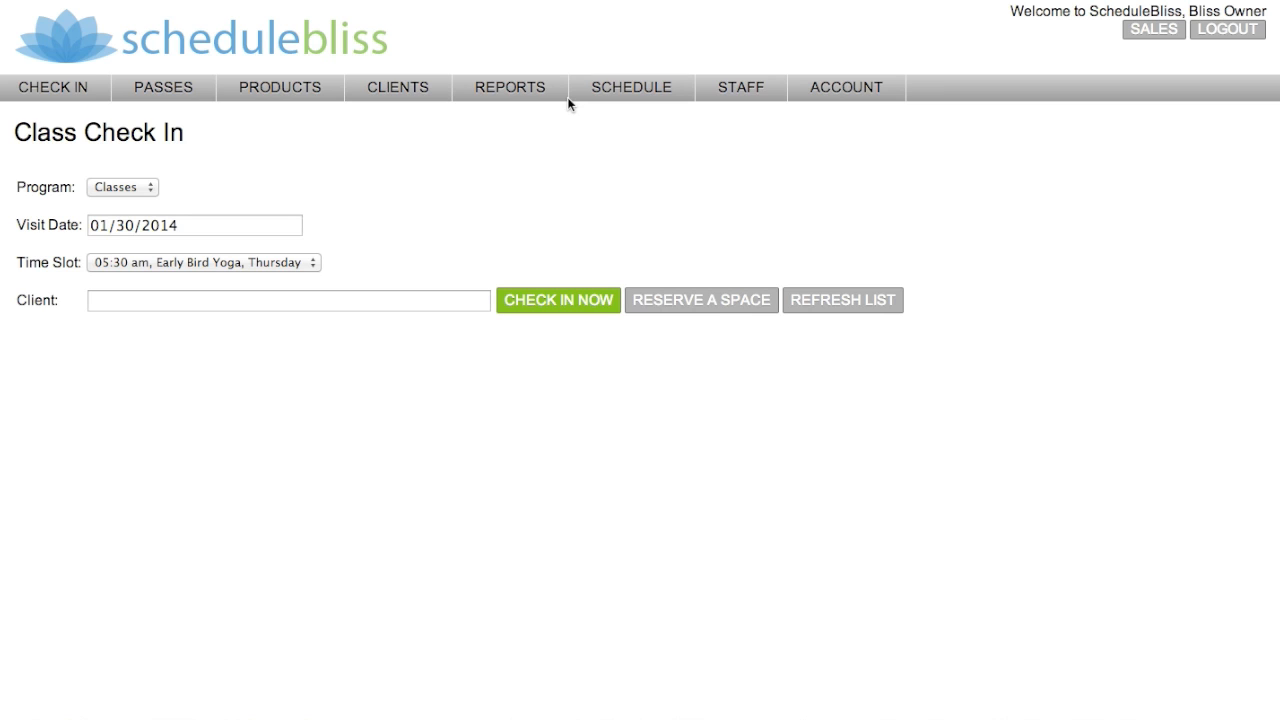
Go to the schedule manager and open the list of class types for scheduling Classes.
{"action": "left_click", "coordinate": [640, 86]}
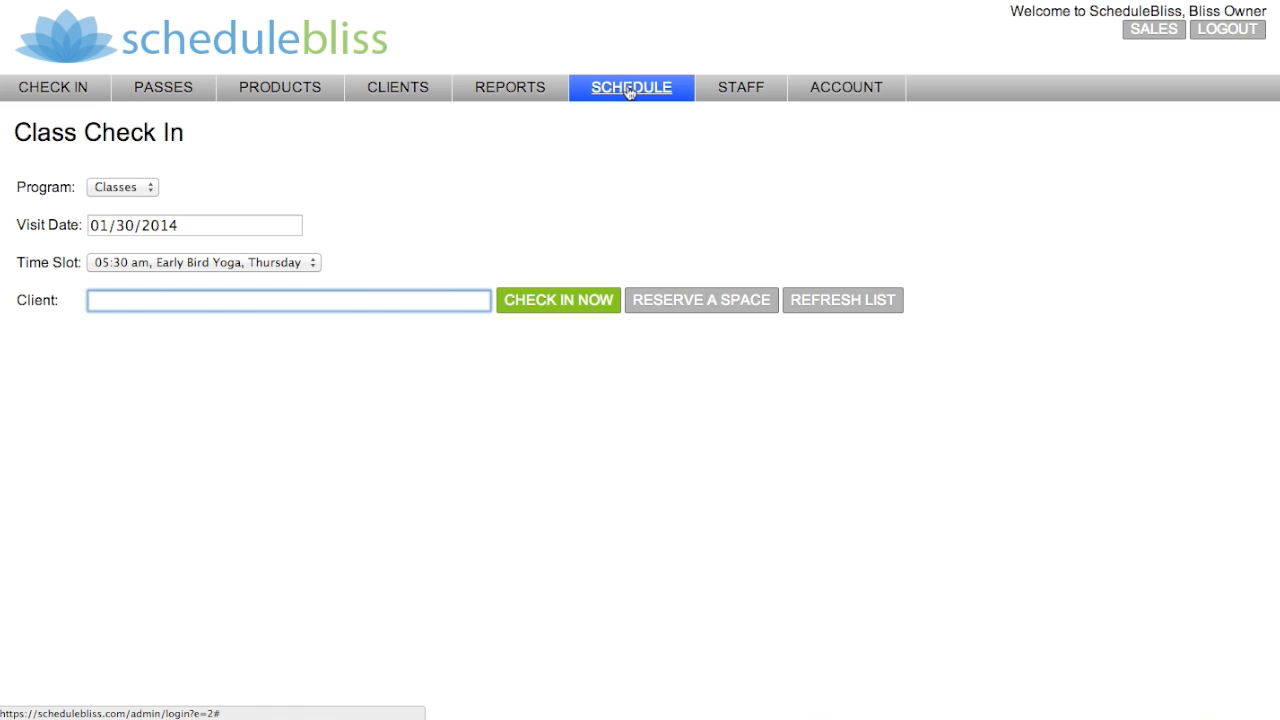
{"action": "left_click", "coordinate": [629, 90]}
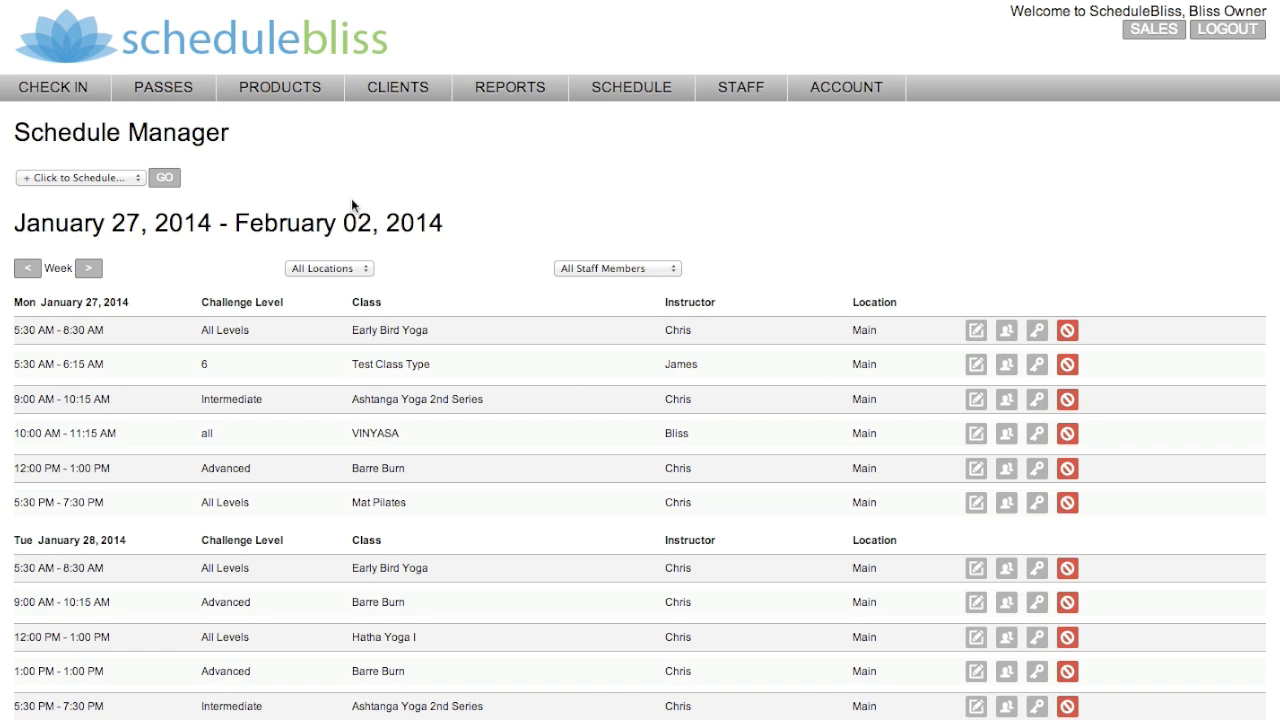
{"action": "left_click", "coordinate": [83, 178]}
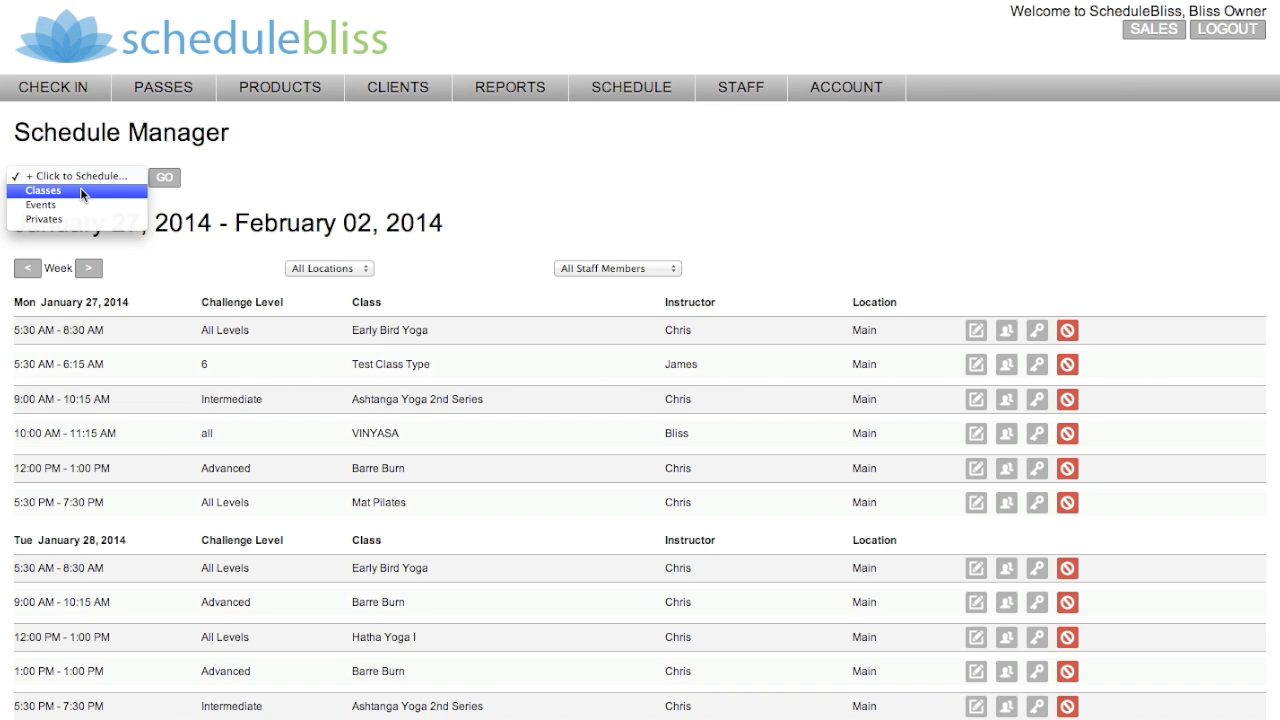
{"action": "left_click", "coordinate": [80, 190]}
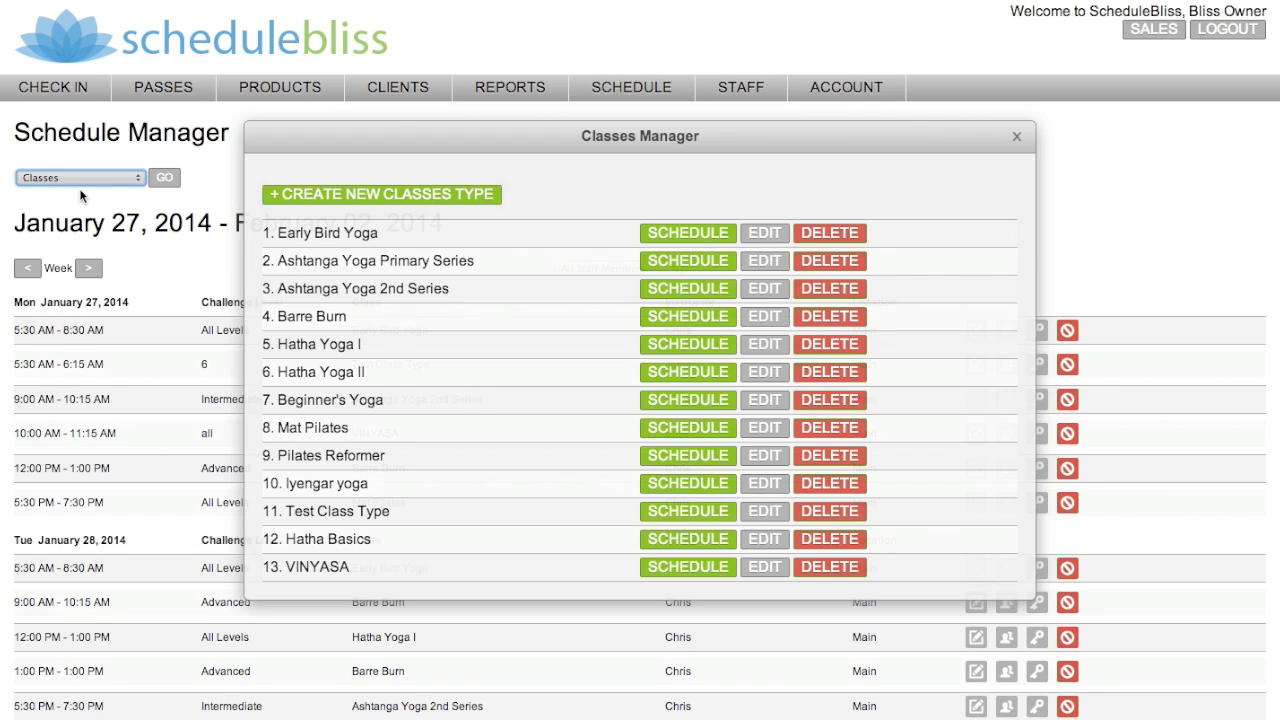
Start a new class type named "Intro To Ashtanga Yoga" with the level Beginner.
{"action": "left_click", "coordinate": [368, 202]}
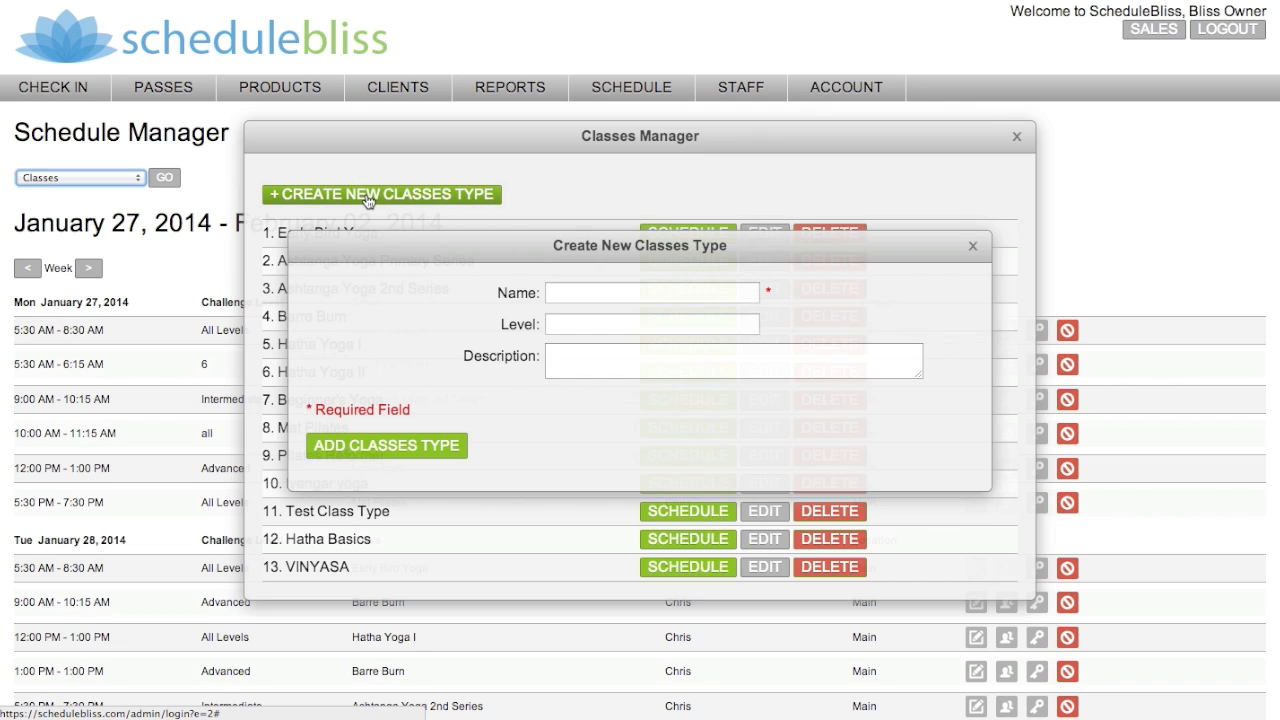
{"action": "left_click", "coordinate": [591, 293]}
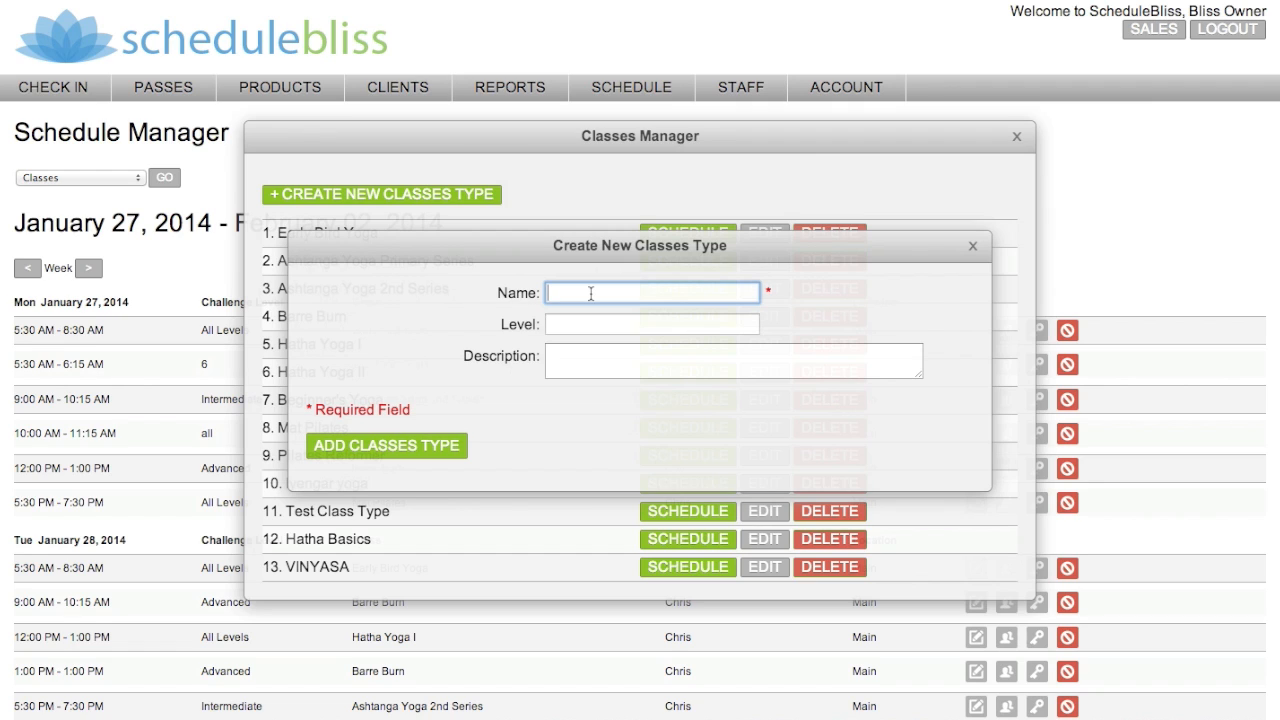
{"action": "type", "text": "Intro To Ashtanga Yoga"}
{"action": "key", "text": "Tab"}
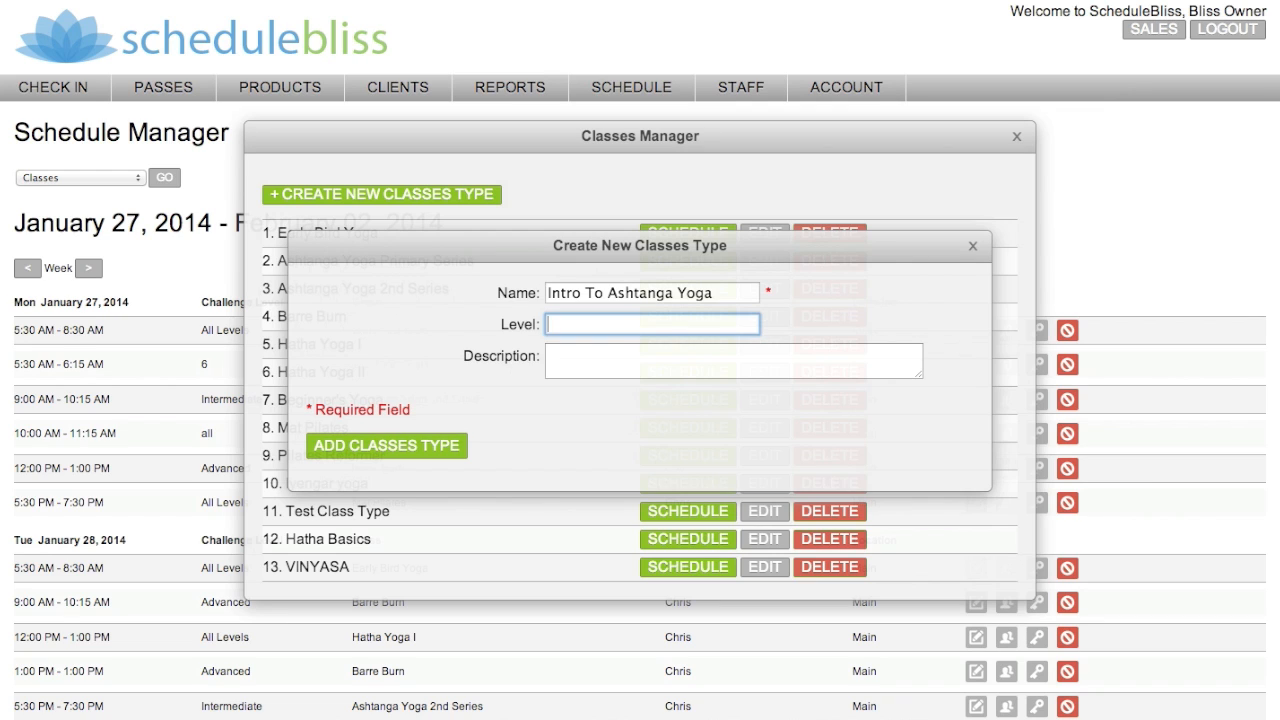
{"action": "type", "text": "Beginner"}
{"action": "key", "text": "Tab"}
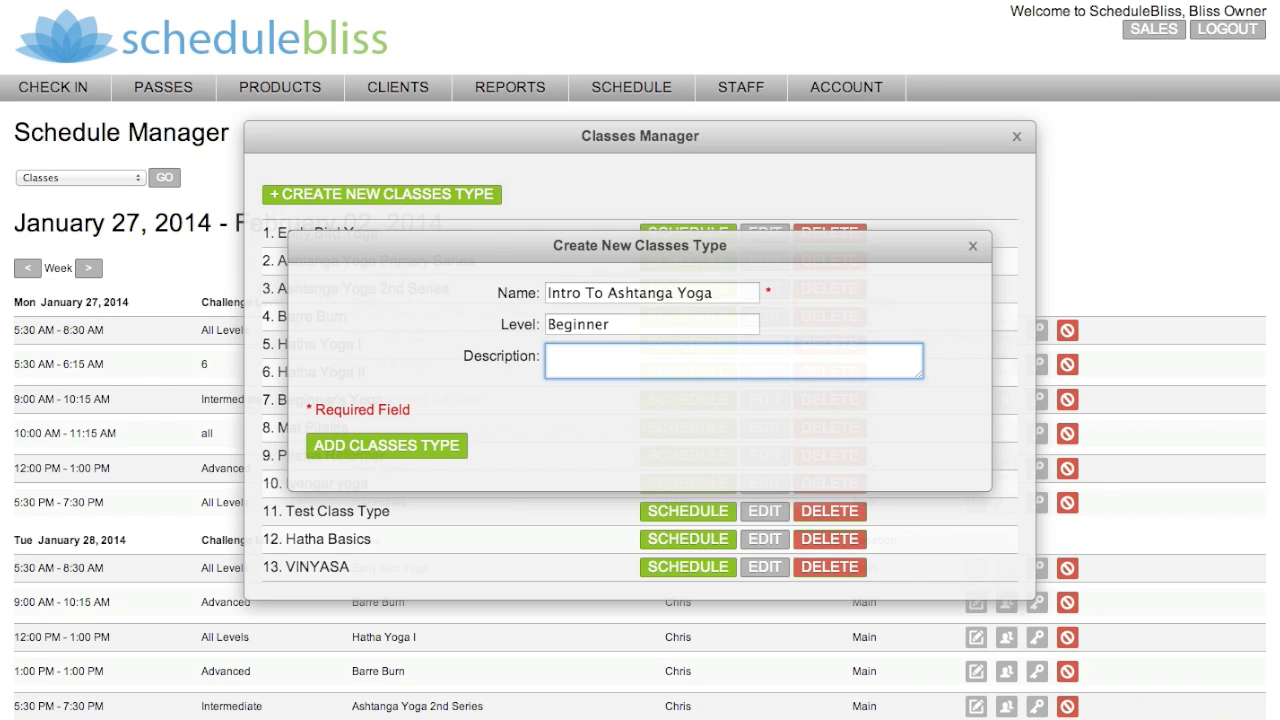
Describe the class type as "This class will introduce you to the core concepts of Ashtanga Yoga" and add it.
{"action": "type", "text": "This class will i"}
{"action": "type", "text": "ntroduce you "}
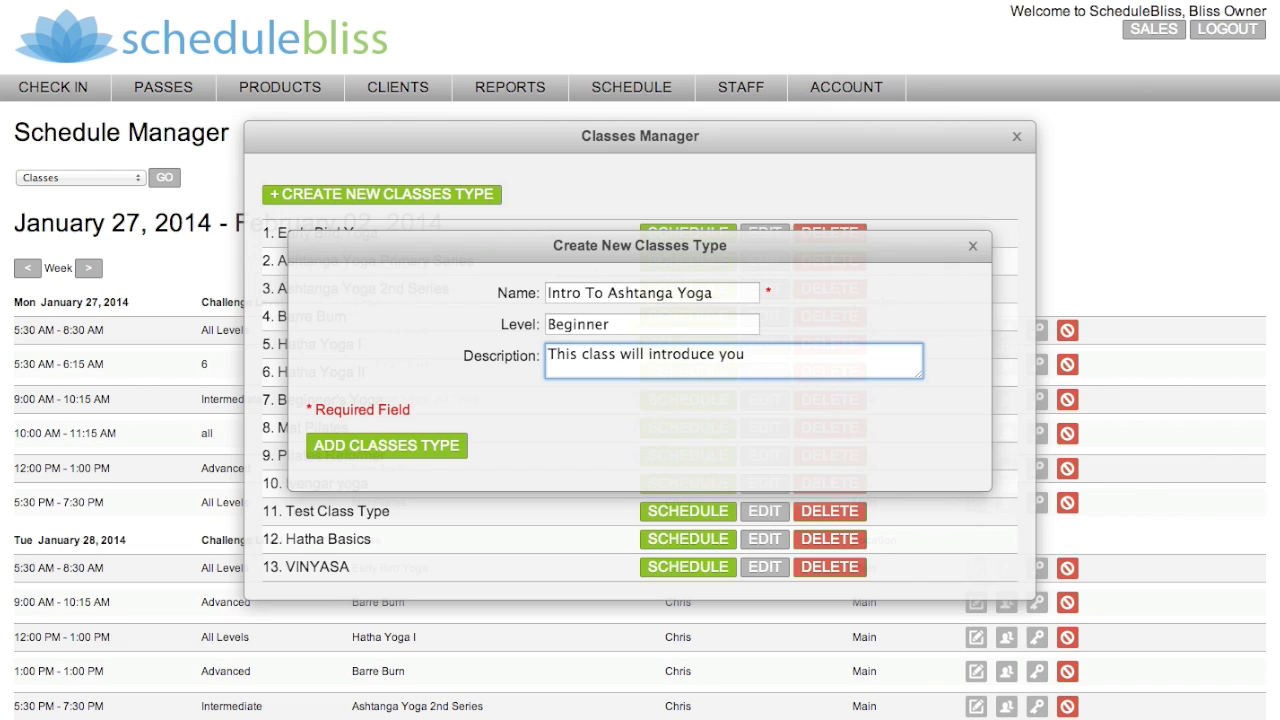
{"action": "type", "text": "to the core concepts of A"}
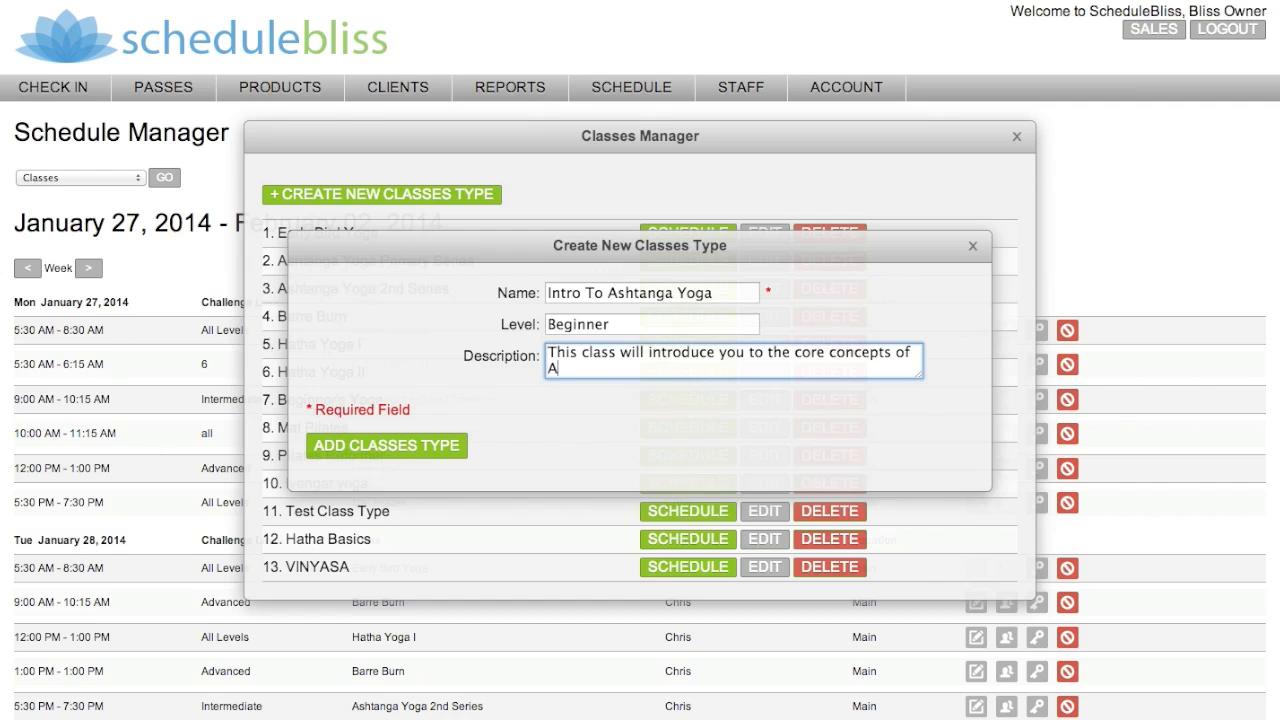
{"action": "type", "text": "shtanga Yoga"}
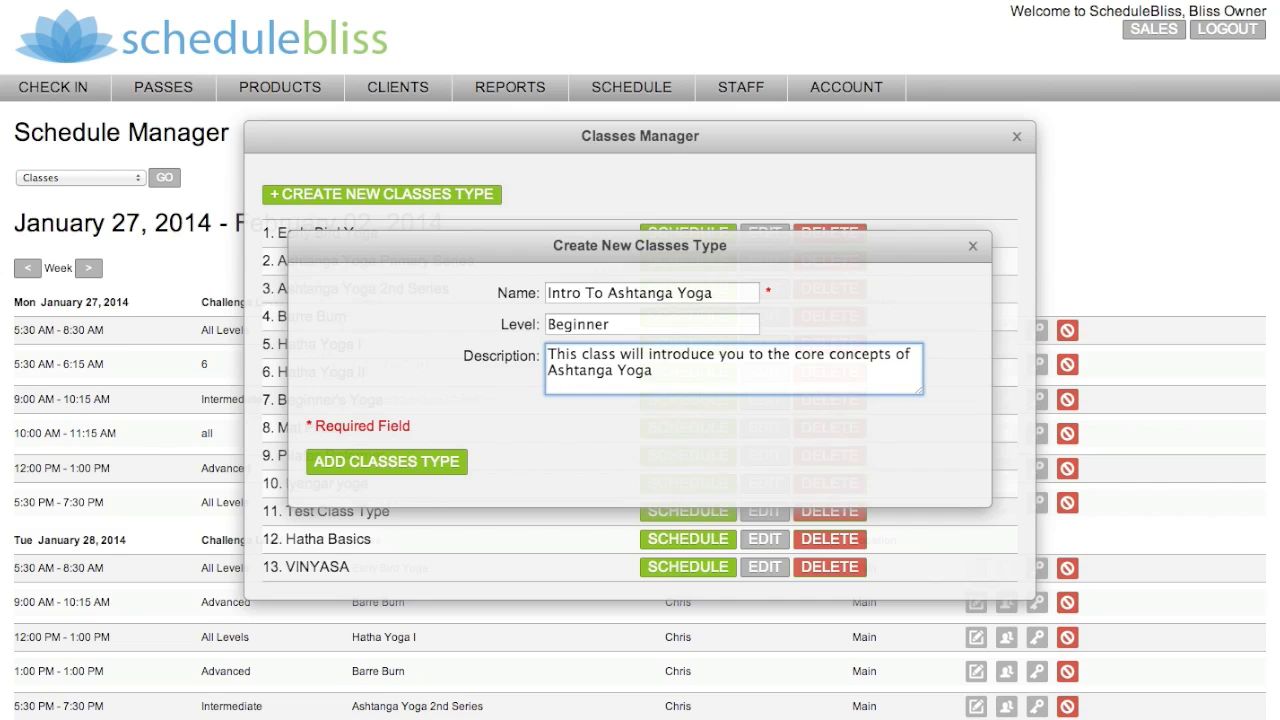
{"action": "left_click", "coordinate": [371, 464]}
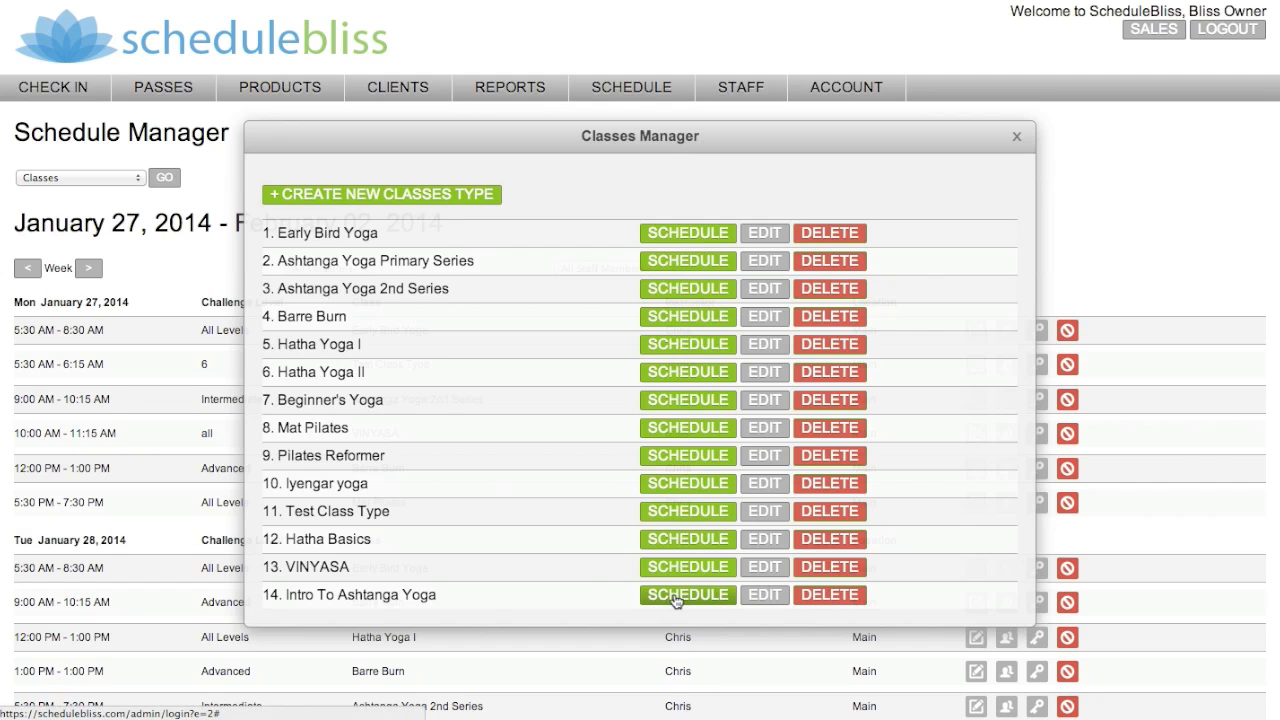
Start scheduling the Intro To Ashtanga Yoga class and assign the last listed staff member as its instructor.
{"action": "left_click", "coordinate": [676, 597]}
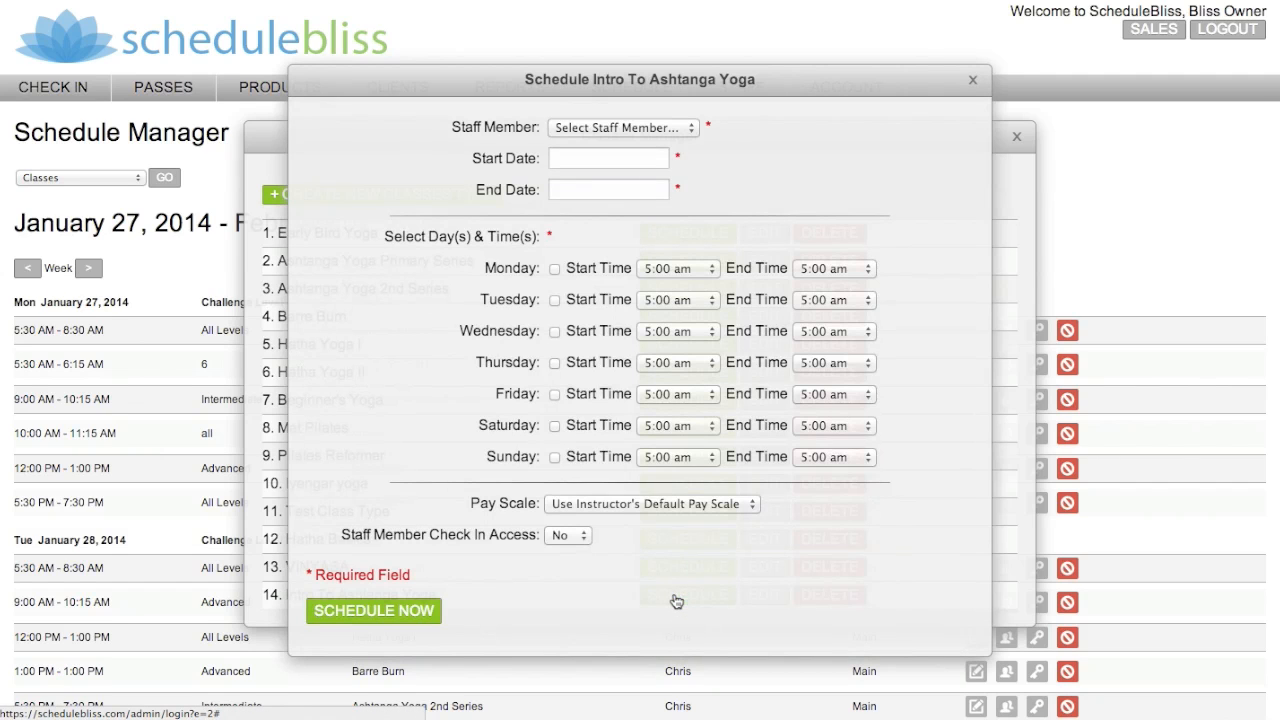
{"action": "left_click", "coordinate": [645, 130]}
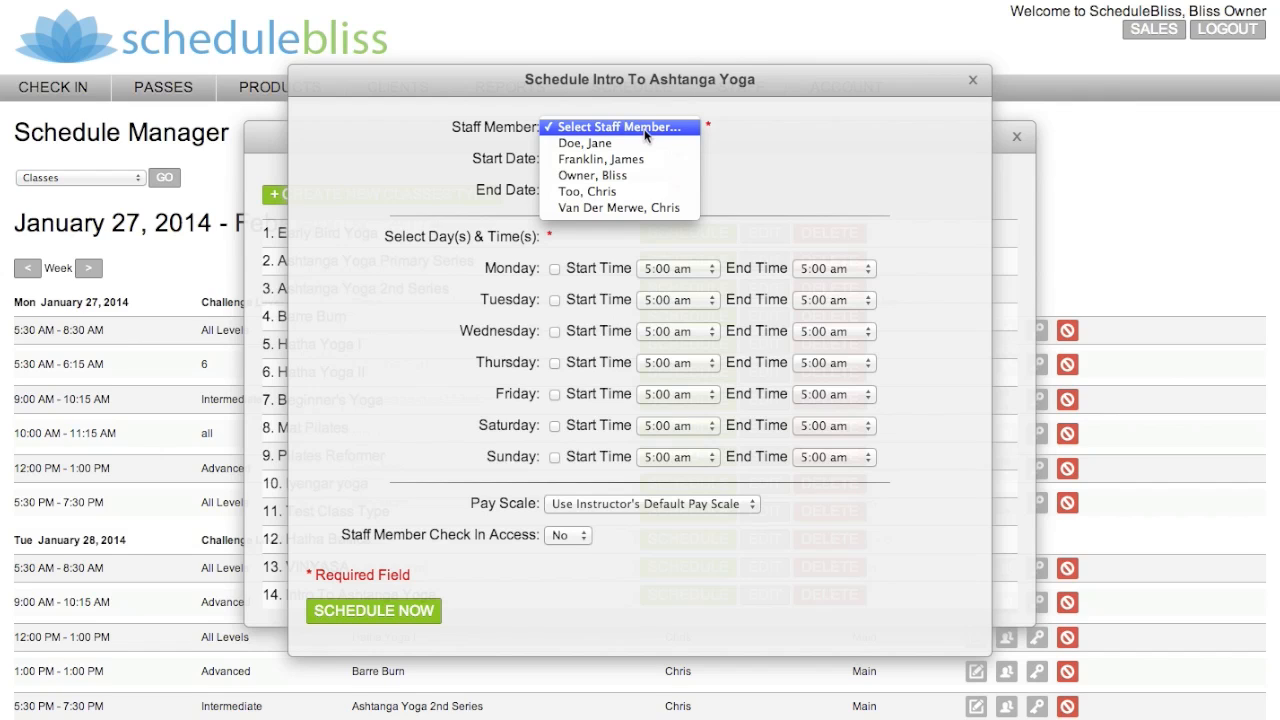
{"action": "left_click", "coordinate": [656, 208]}
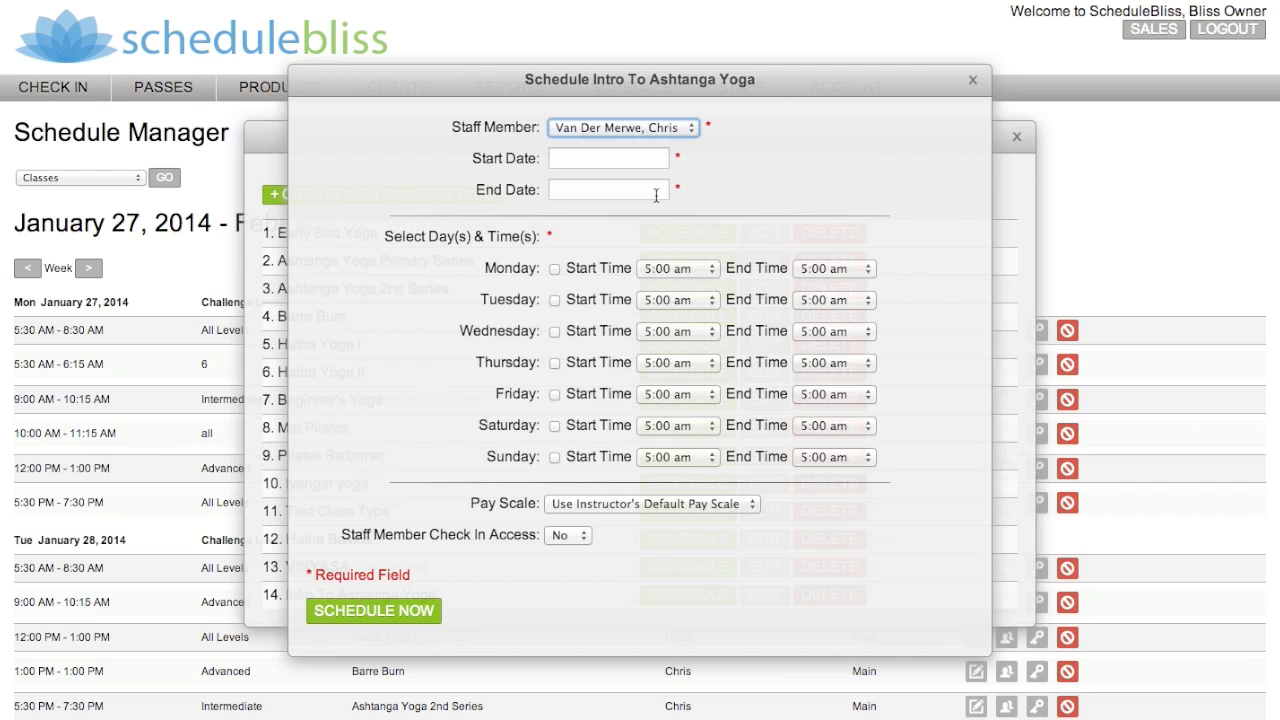
Set the class's start date to 01/27/2014 and its end date to 12/31/2014.
{"action": "left_click", "coordinate": [600, 157]}
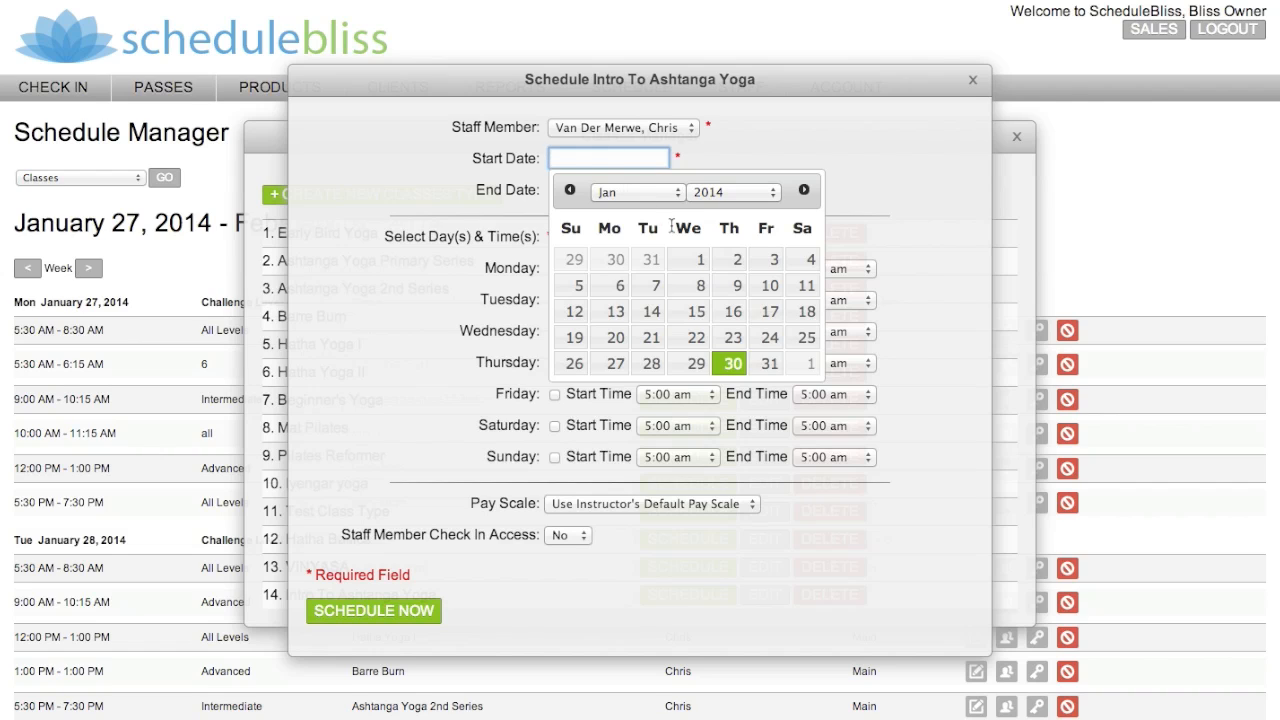
{"action": "left_click", "coordinate": [614, 365]}
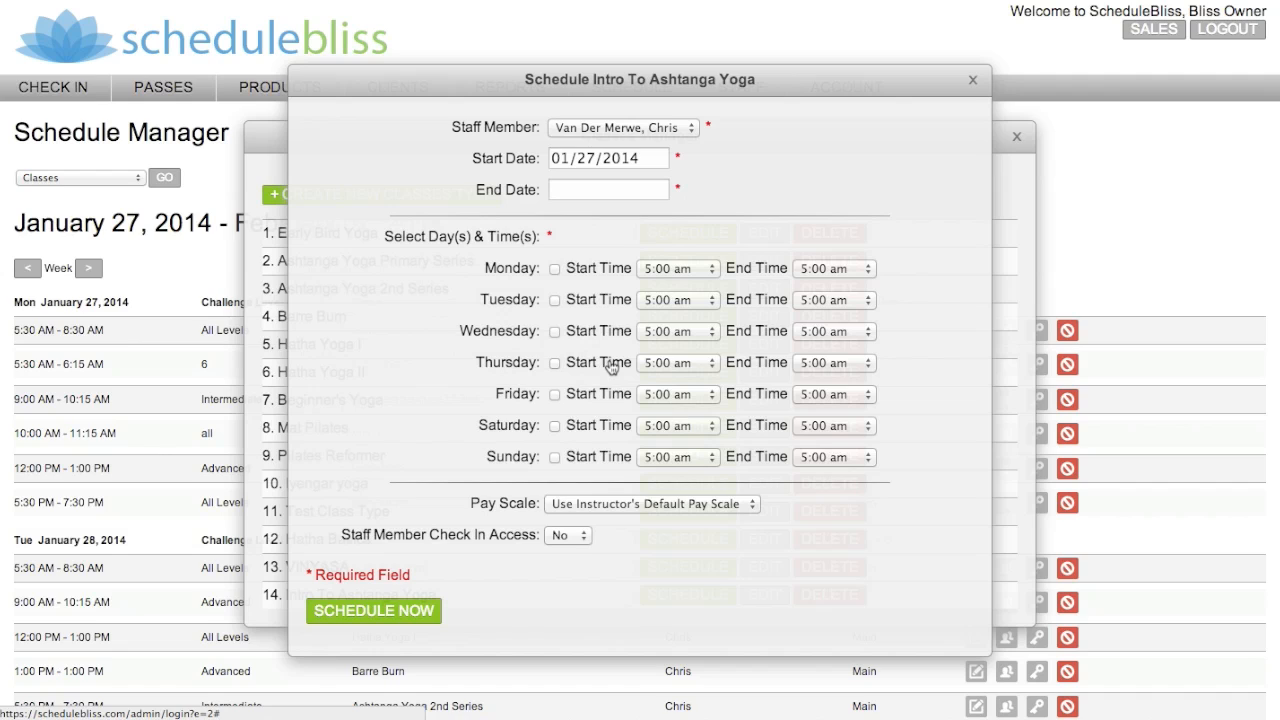
{"action": "left_click", "coordinate": [605, 191]}
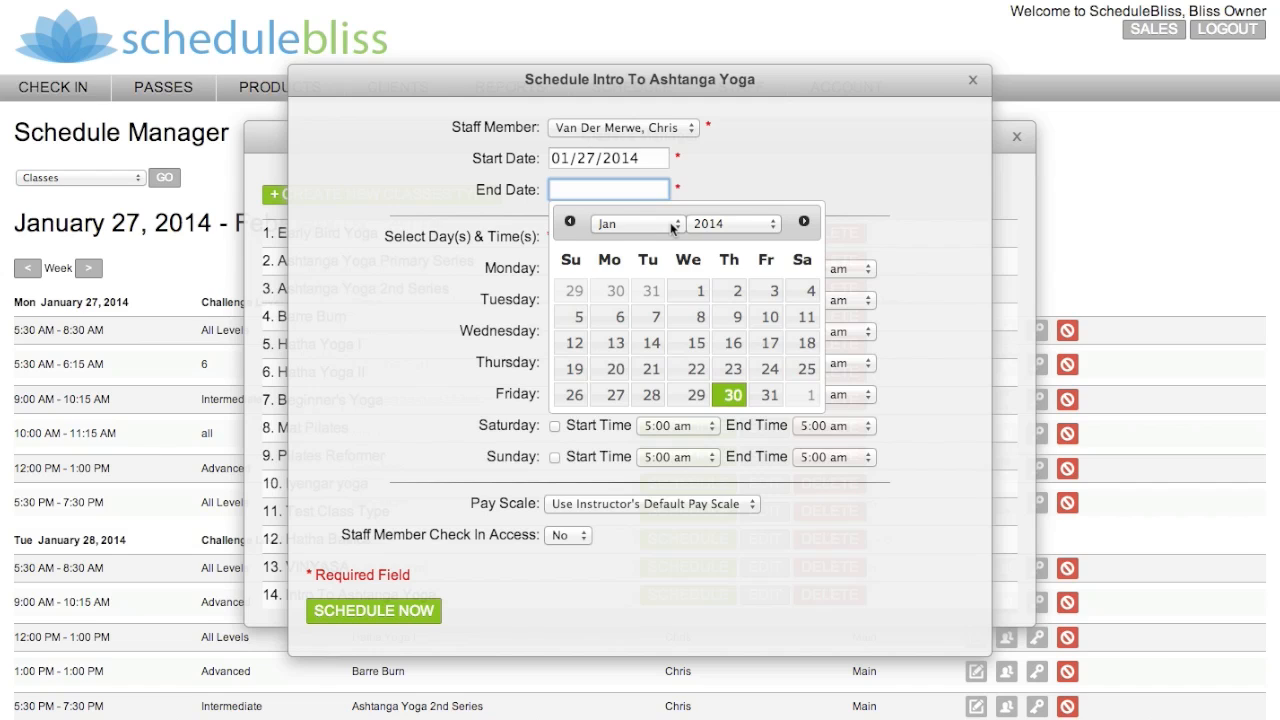
{"action": "left_click", "coordinate": [641, 224]}
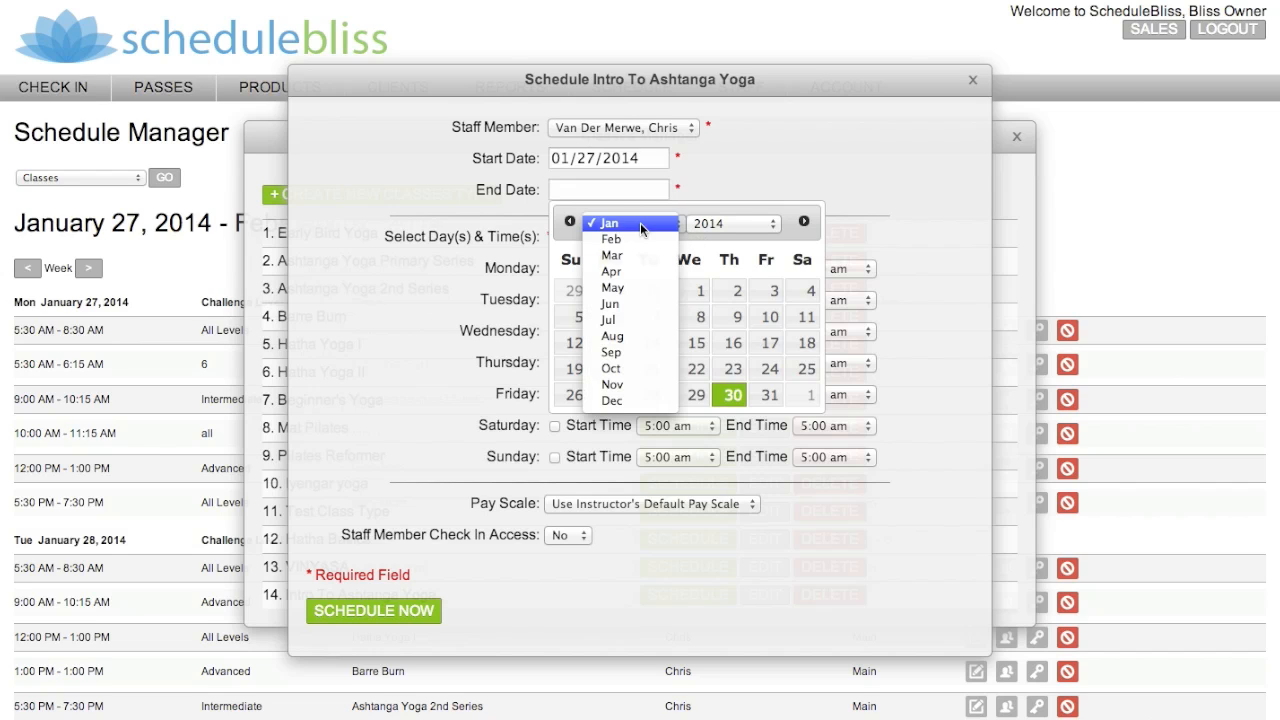
{"action": "left_click", "coordinate": [630, 401]}
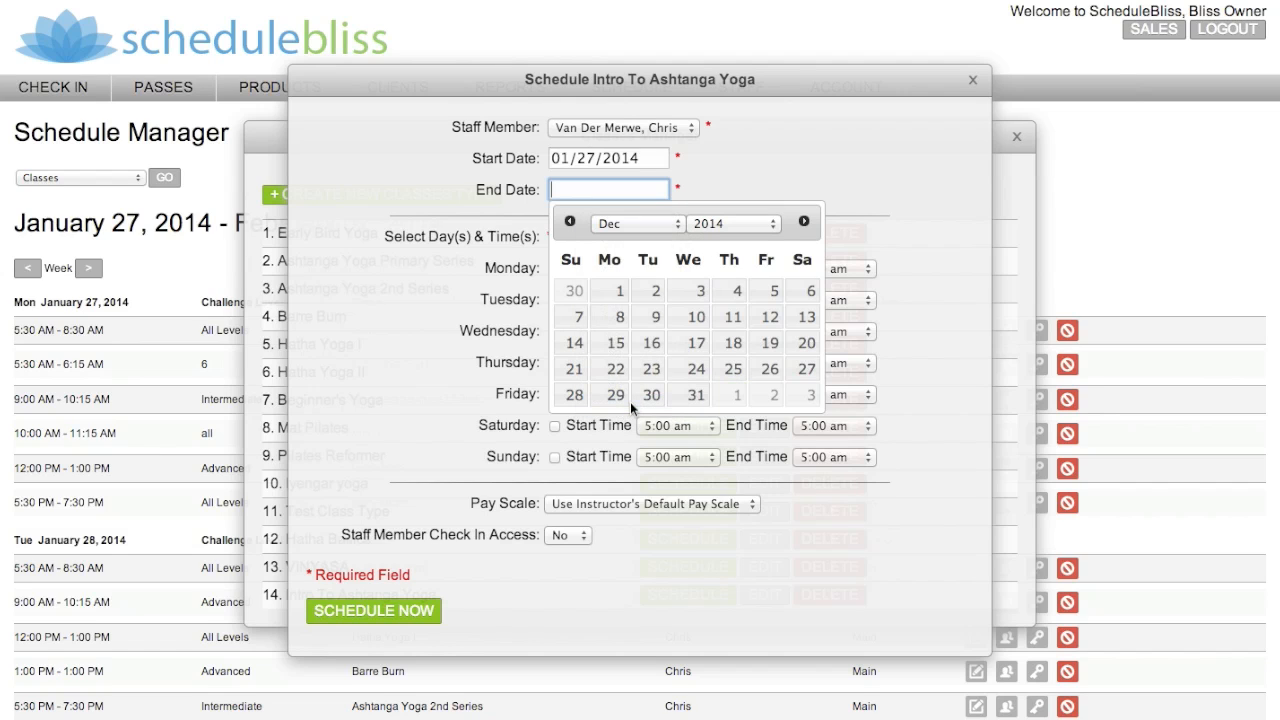
{"action": "left_click", "coordinate": [690, 399]}
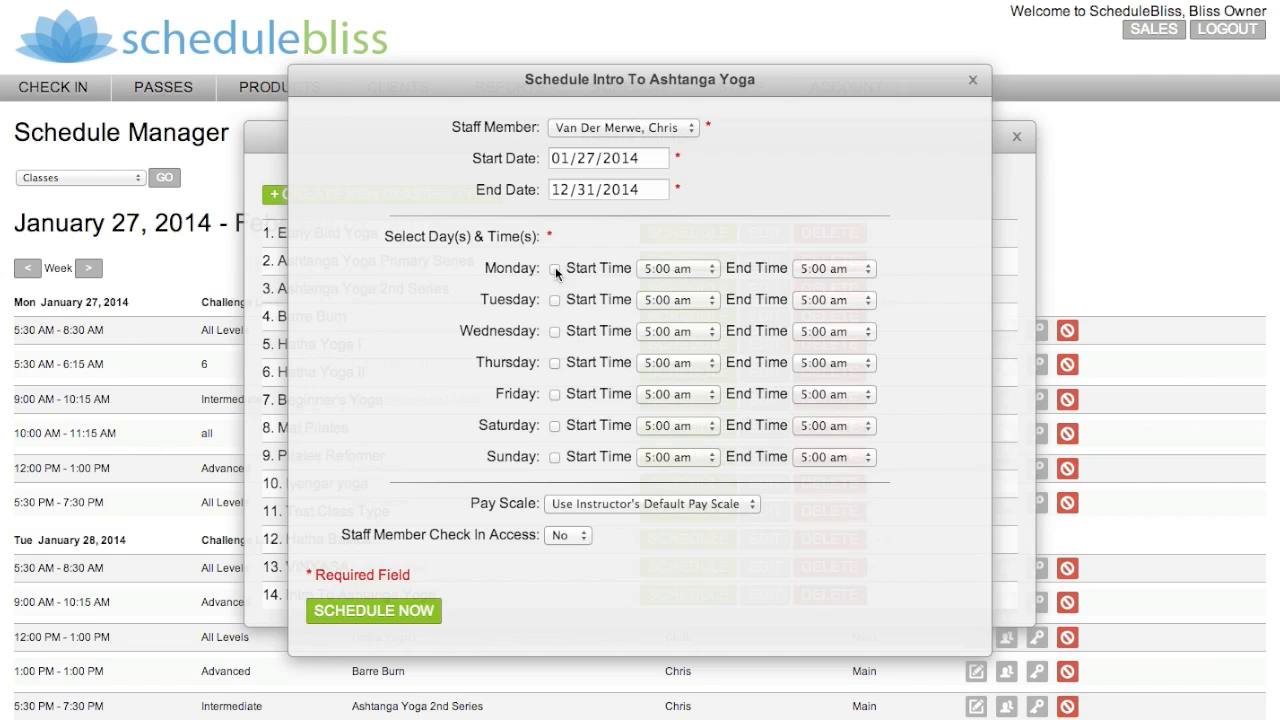
Enable the class on Monday, Wednesday, Friday and Sunday, and set Monday's time to 1:00 pm to 2:00 pm.
{"action": "left_click", "coordinate": [555, 333]}
{"action": "left_click", "coordinate": [677, 268]}
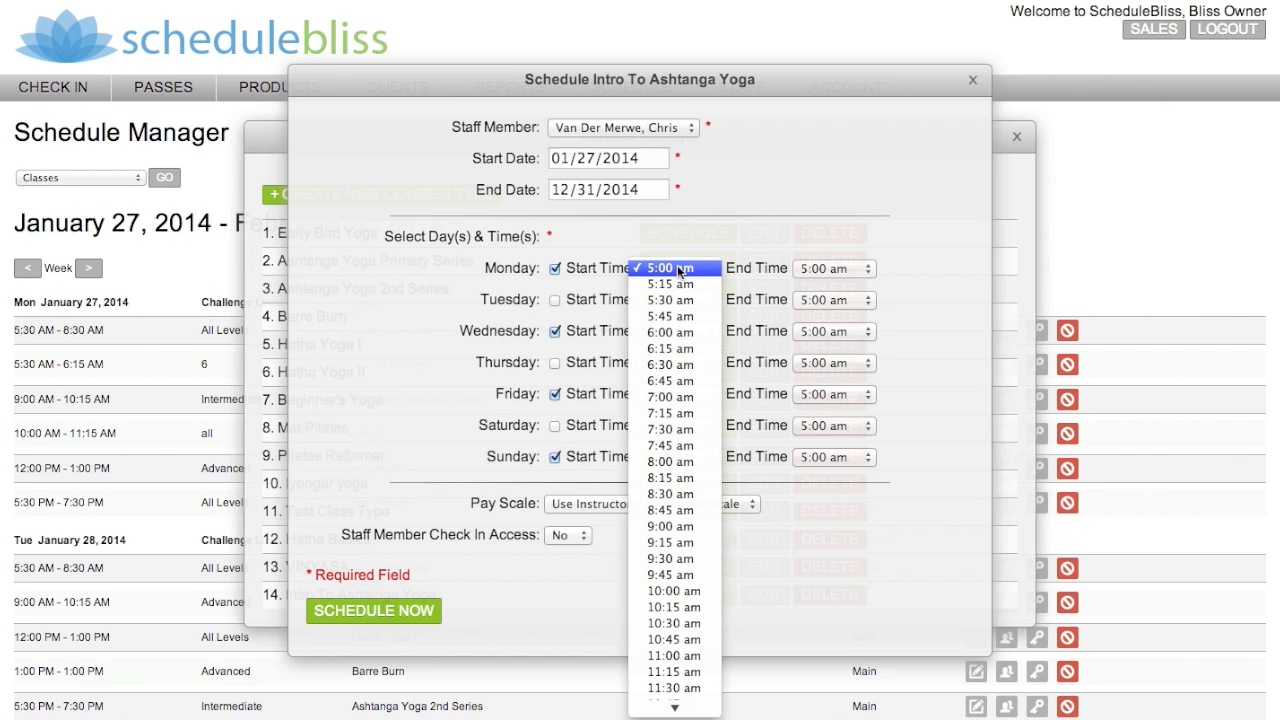
{"action": "scroll", "coordinate": [679, 317], "scroll_direction": "down", "scroll_amount": 5}
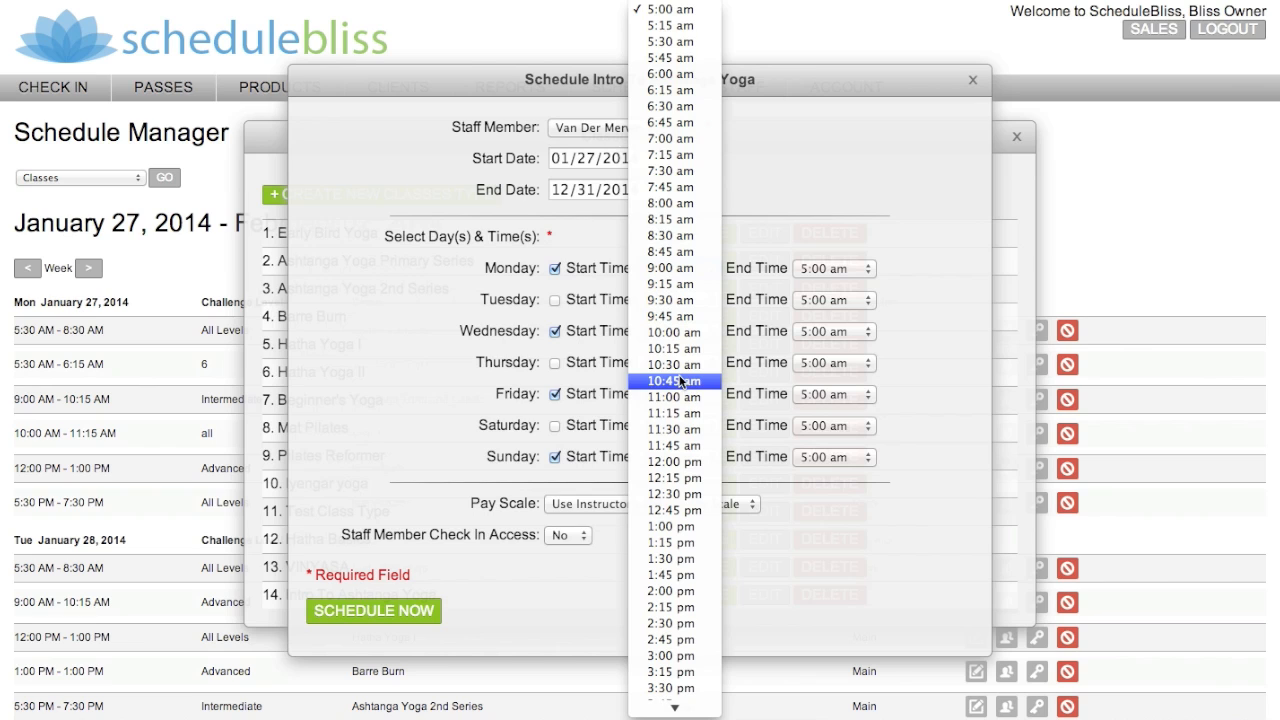
{"action": "left_click", "coordinate": [681, 527]}
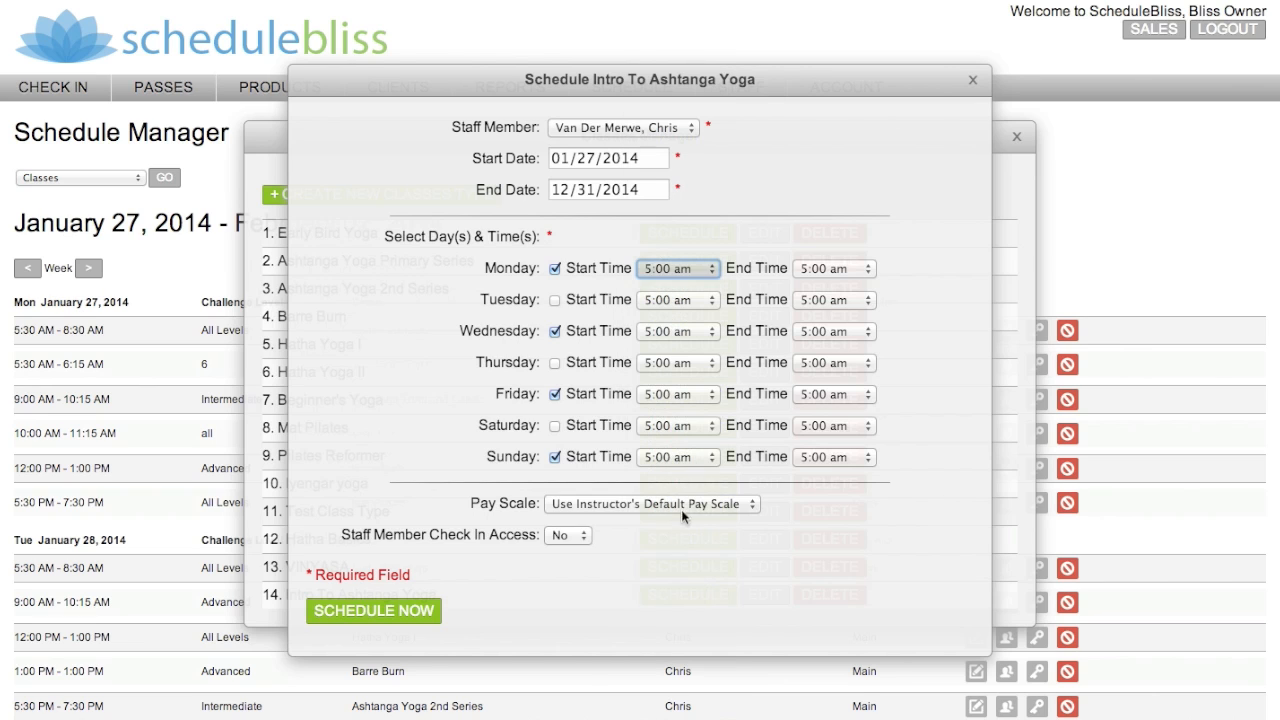
{"action": "left_click", "coordinate": [833, 270]}
{"action": "scroll", "coordinate": [846, 510], "scroll_direction": "down", "scroll_amount": 3}
{"action": "scroll", "coordinate": [846, 510], "scroll_direction": "down", "scroll_amount": 3}
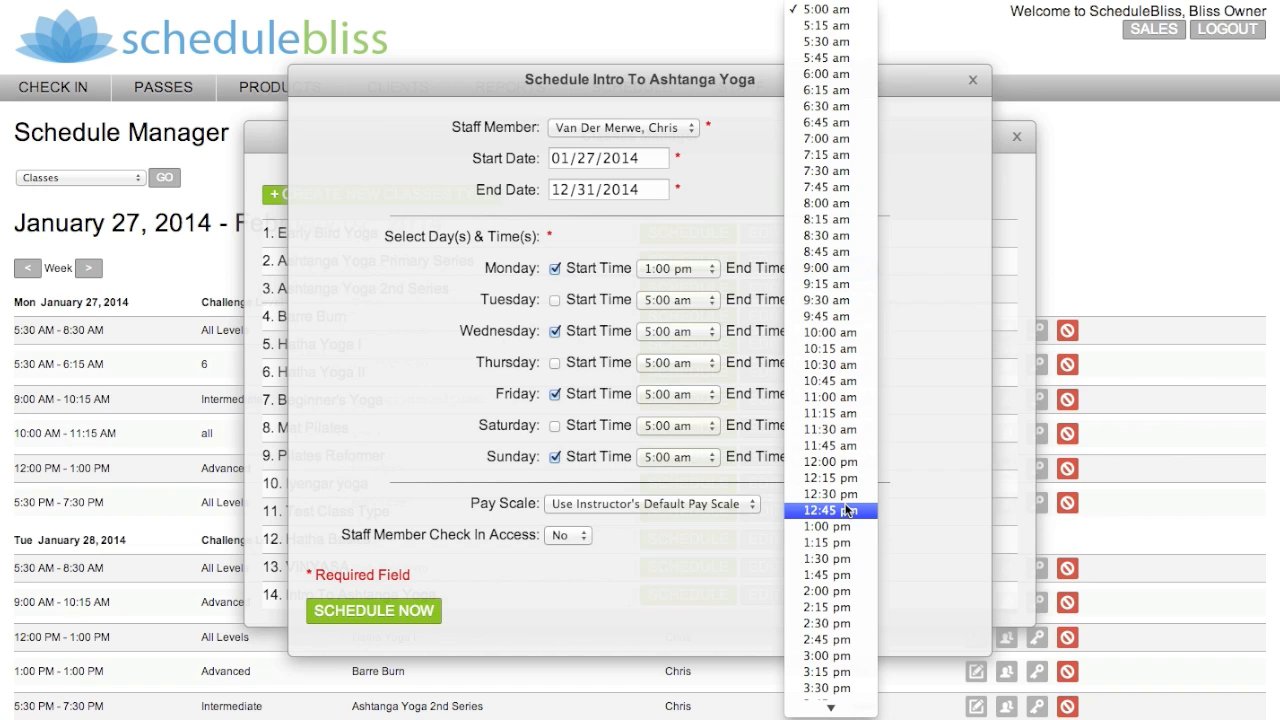
{"action": "left_click", "coordinate": [846, 591]}
Set Wednesday's class time to start at 1:00 pm and end at 2:00 pm.
{"action": "left_click", "coordinate": [683, 338]}
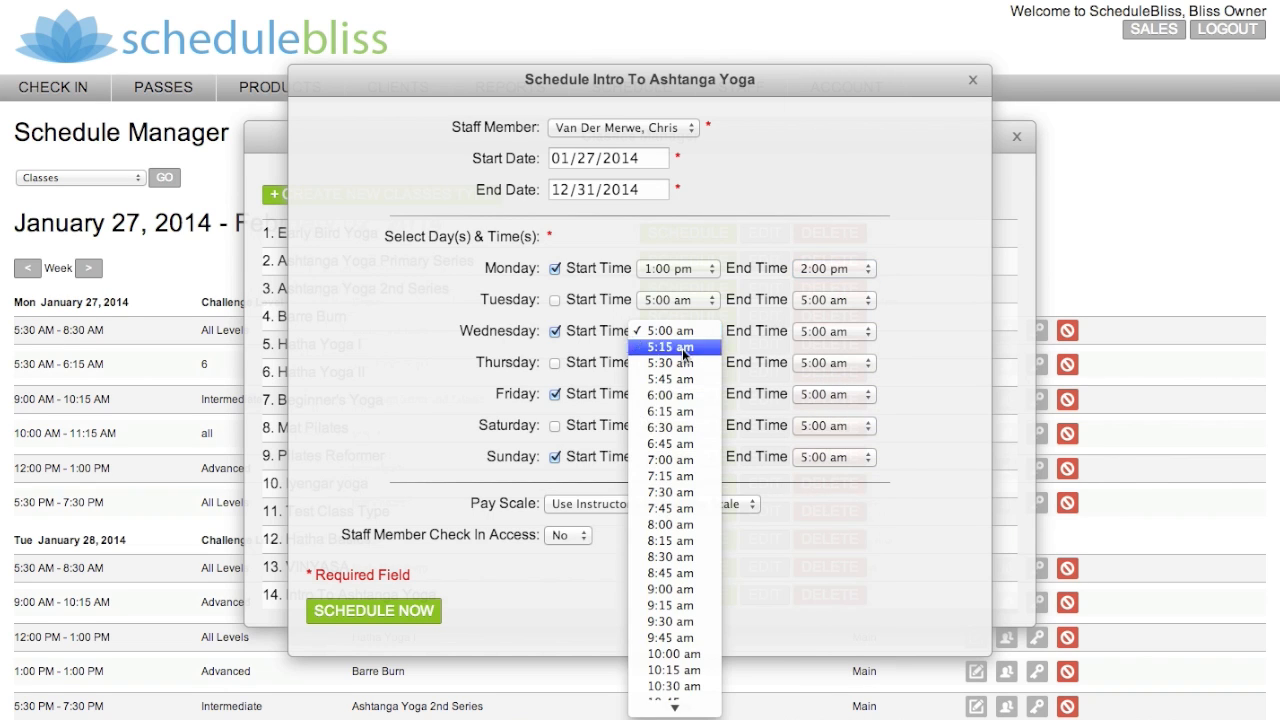
{"action": "scroll", "coordinate": [682, 431], "scroll_direction": "down", "scroll_amount": 10}
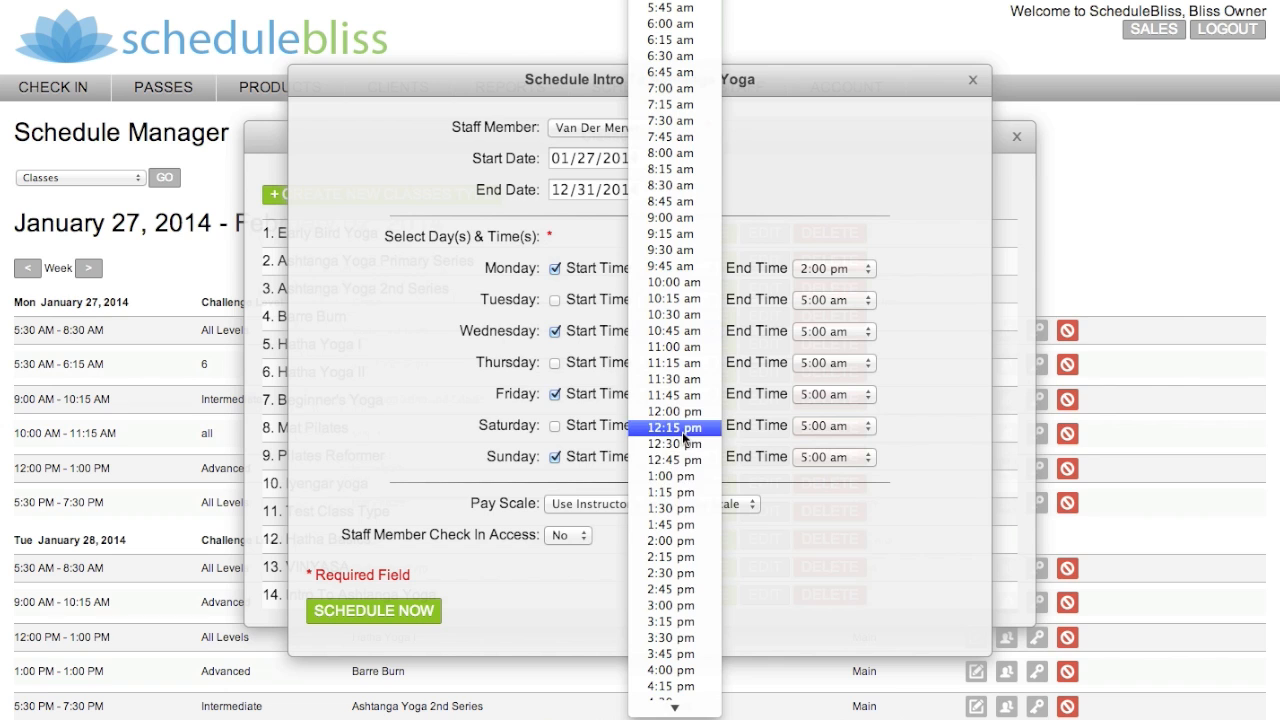
{"action": "left_click", "coordinate": [680, 485]}
{"action": "left_click", "coordinate": [827, 334]}
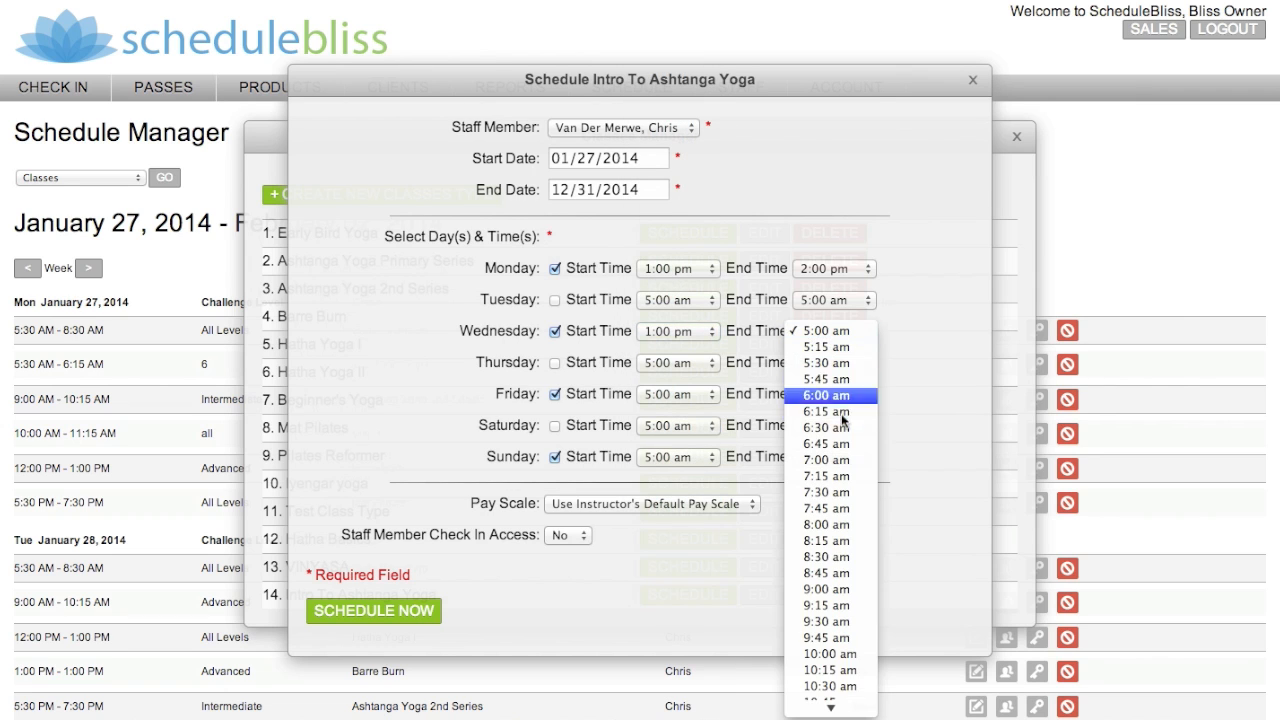
{"action": "scroll", "coordinate": [841, 420], "scroll_direction": "down", "scroll_amount": 10}
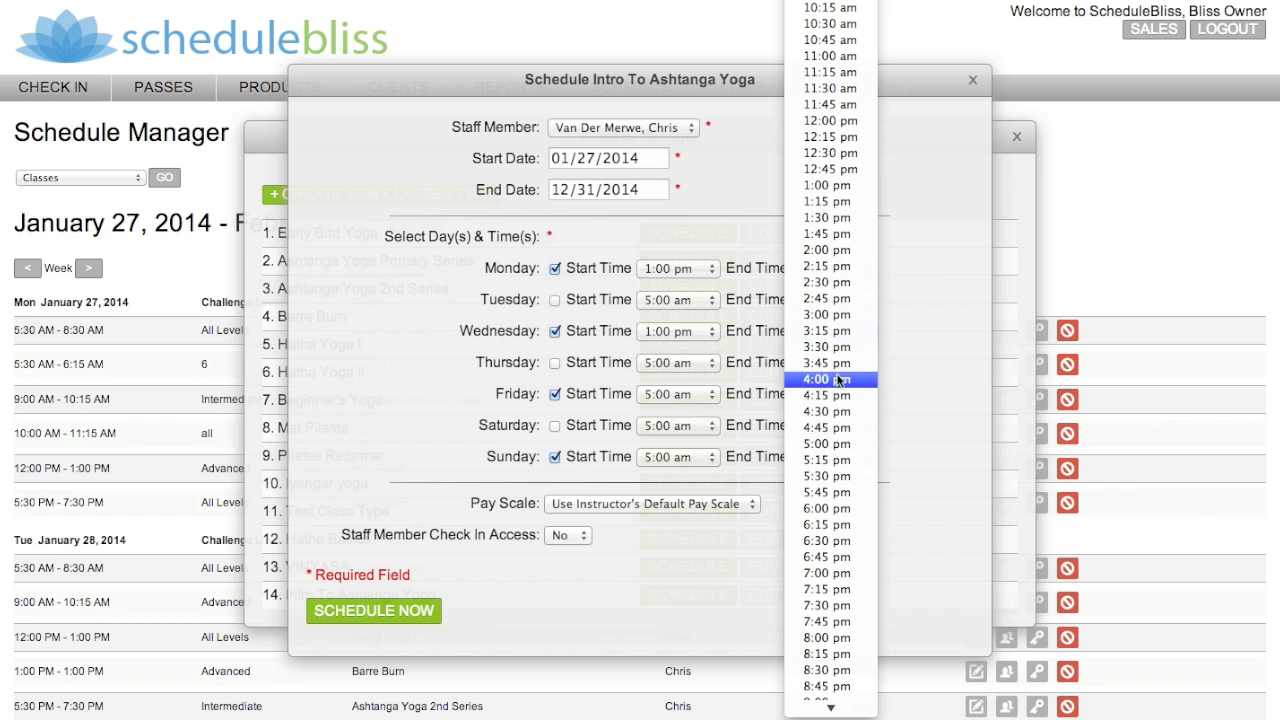
{"action": "left_click", "coordinate": [828, 250]}
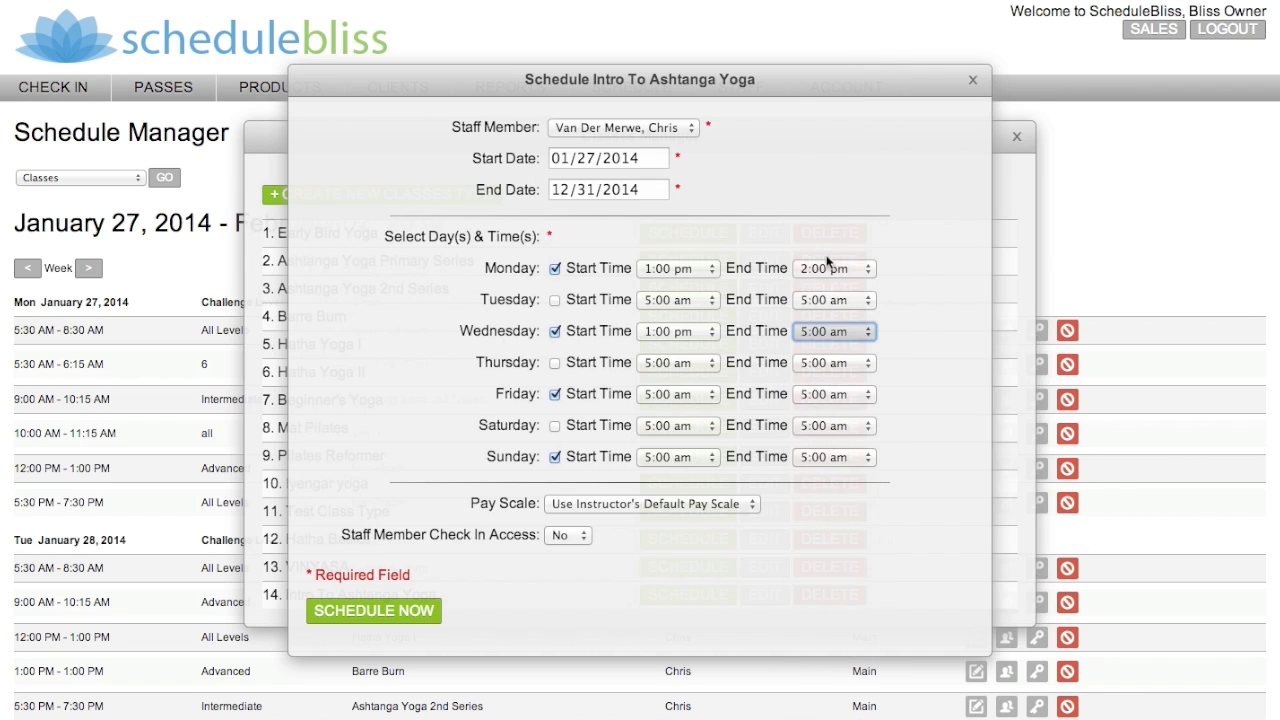
Set Friday's class time to start at 1:00 pm and end at 2:00 pm.
{"action": "left_click", "coordinate": [666, 396]}
{"action": "scroll", "coordinate": [676, 445], "scroll_direction": "down", "scroll_amount": 8}
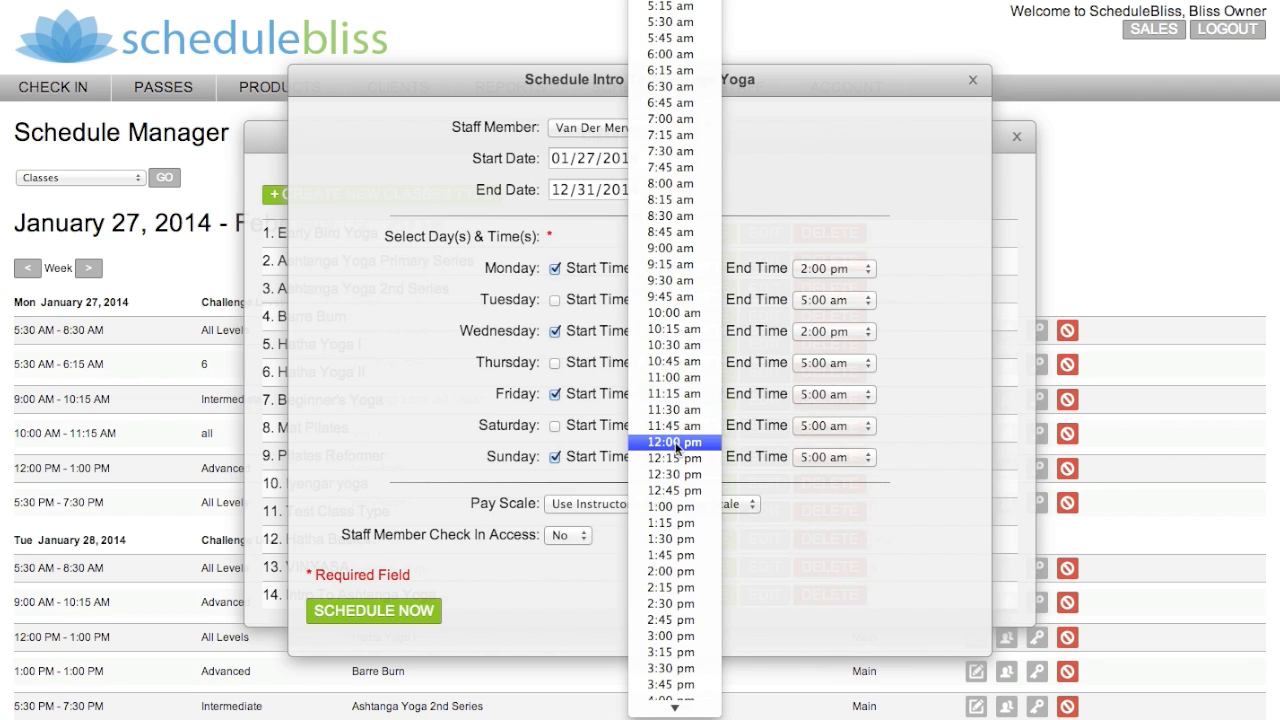
{"action": "left_click", "coordinate": [673, 507]}
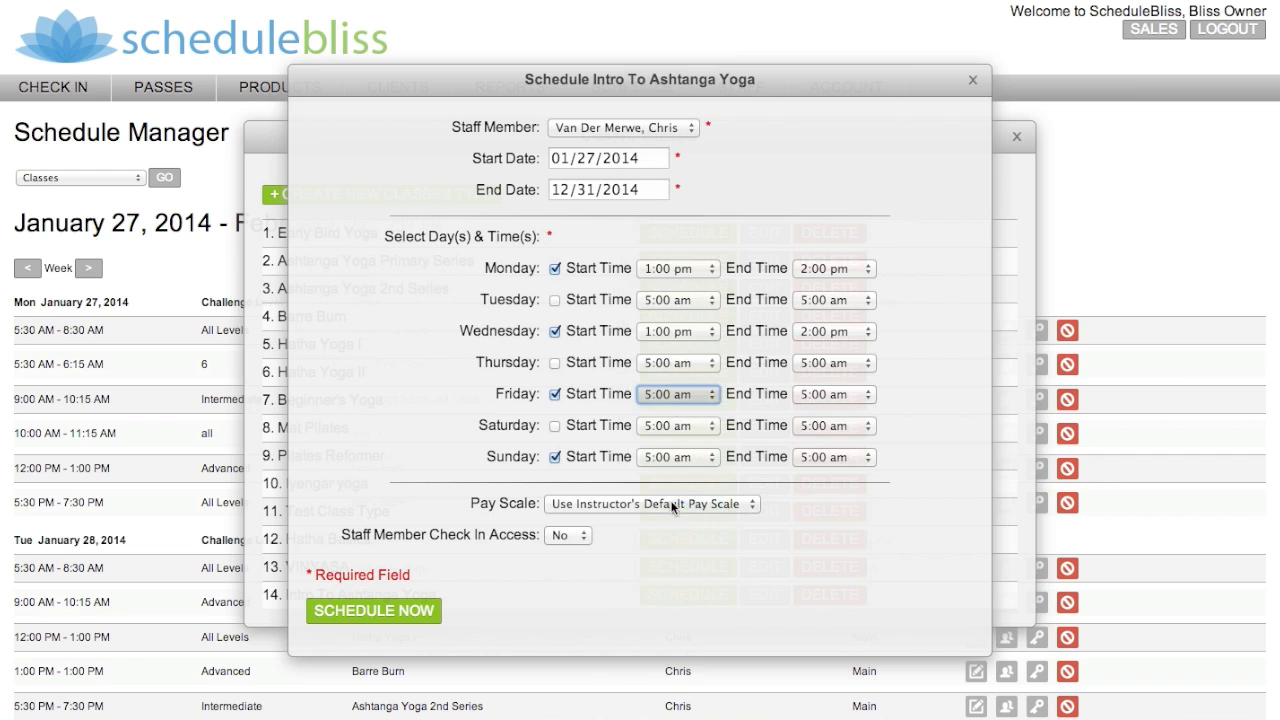
{"action": "left_click", "coordinate": [808, 396]}
{"action": "scroll", "coordinate": [857, 426], "scroll_direction": "down", "scroll_amount": 8}
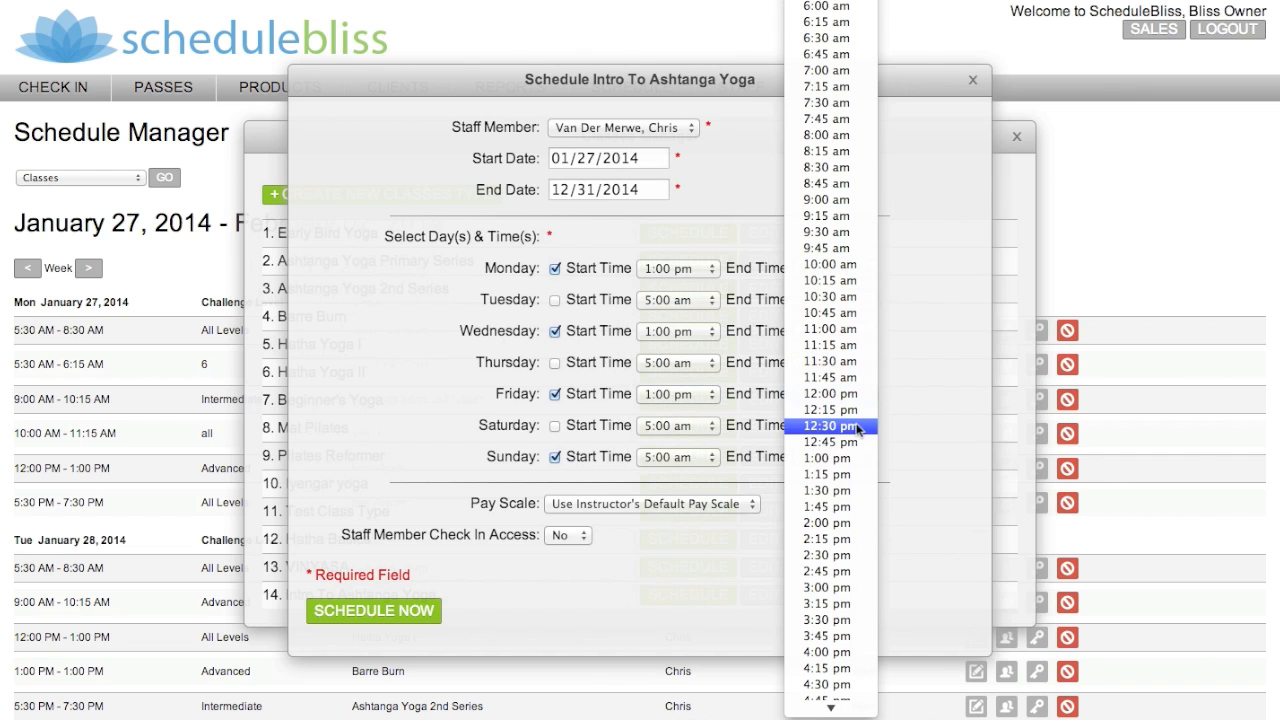
{"action": "left_click", "coordinate": [850, 522]}
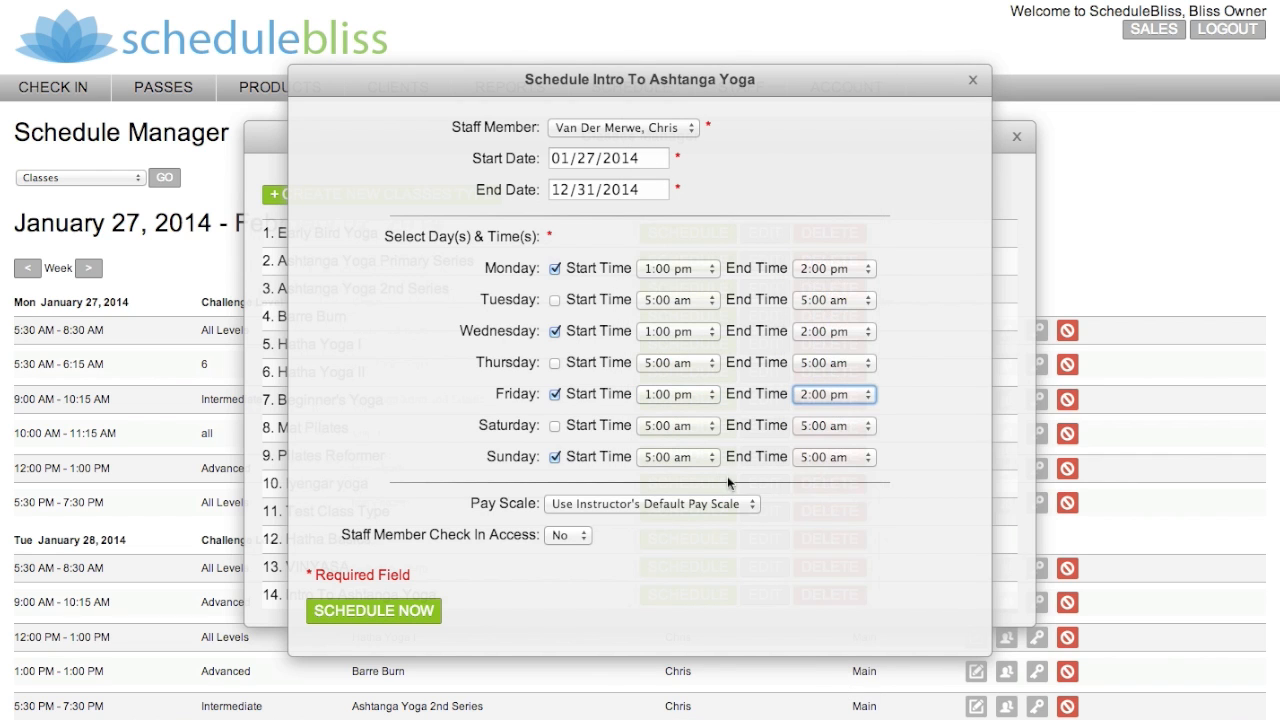
Set Sunday's class time to start at 1:00 pm and end at 2:00 pm.
{"action": "left_click", "coordinate": [674, 457]}
{"action": "scroll", "coordinate": [675, 568], "scroll_direction": "down", "scroll_amount": 10}
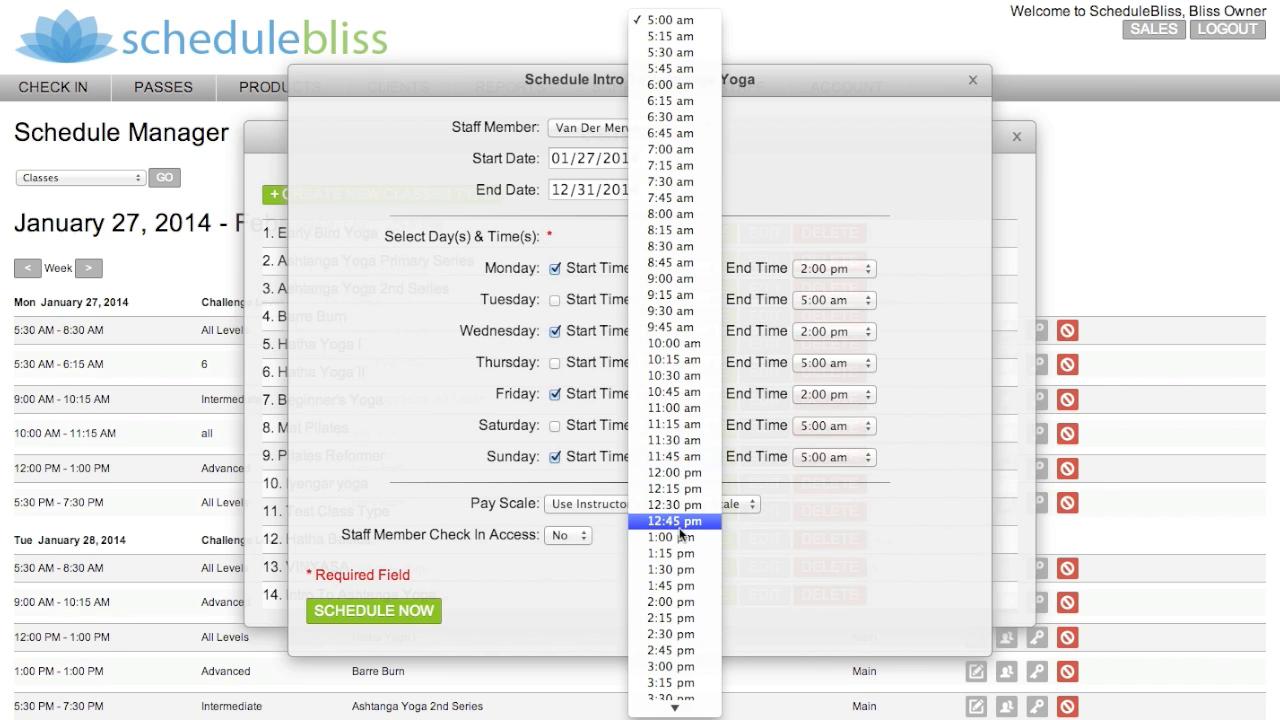
{"action": "left_click", "coordinate": [681, 538]}
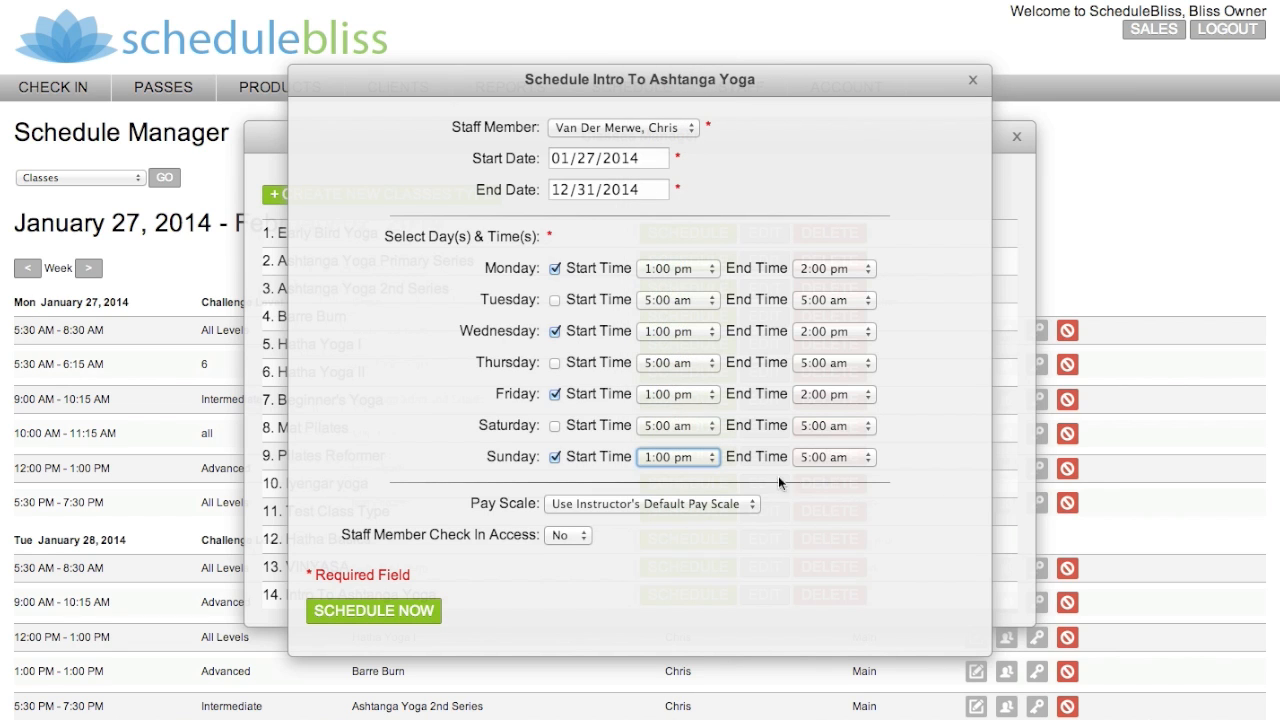
{"action": "left_click", "coordinate": [832, 459]}
{"action": "scroll", "coordinate": [838, 522], "scroll_direction": "down", "scroll_amount": 10}
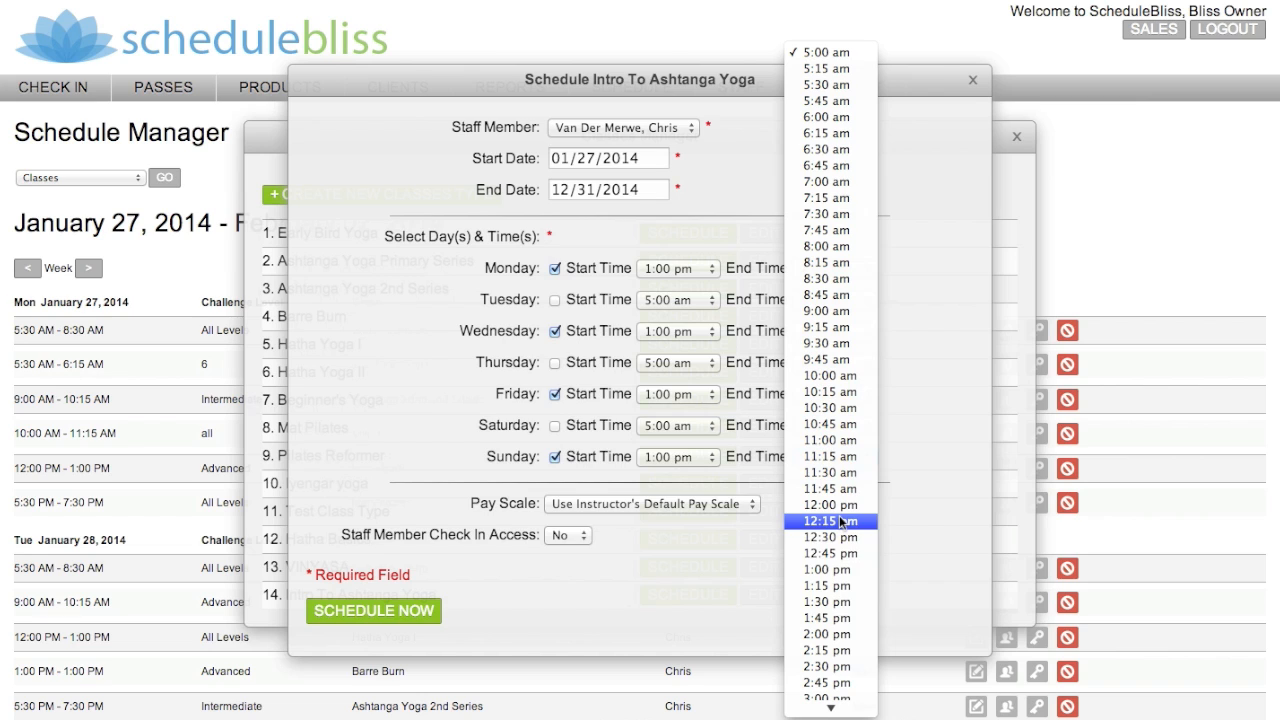
{"action": "left_click", "coordinate": [832, 632]}
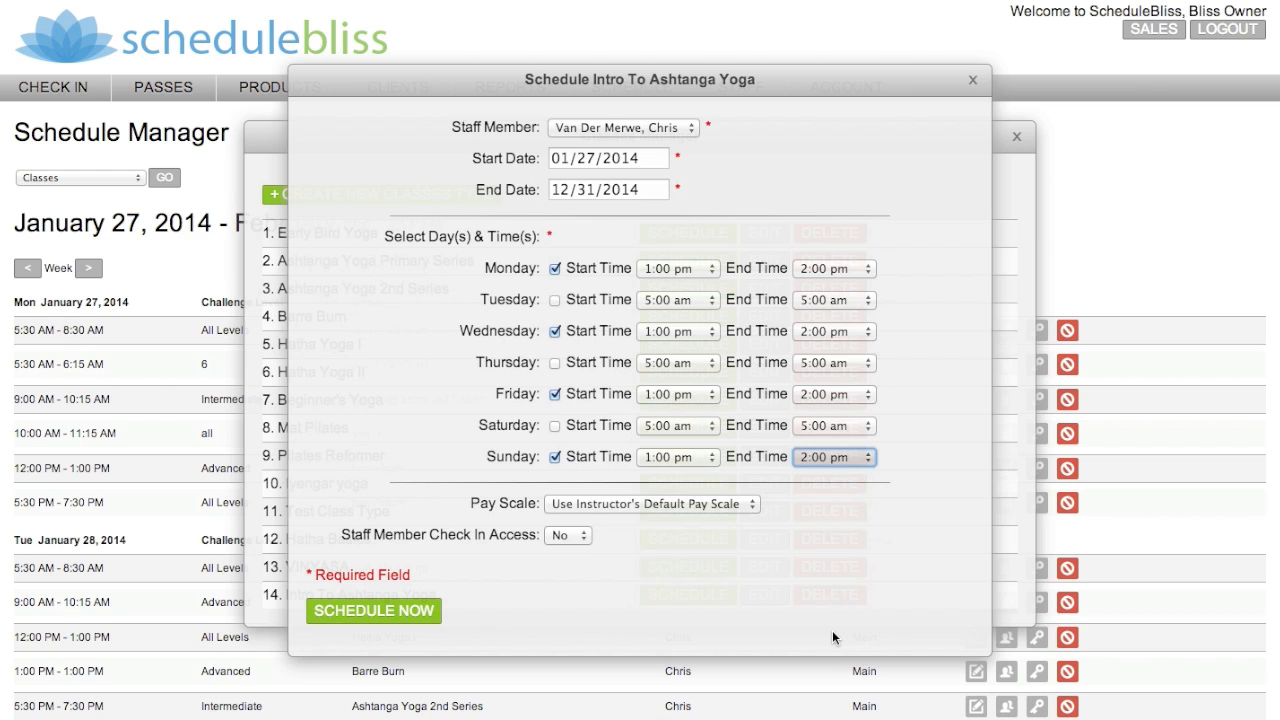
Set the class's pay scale to Flat Rate $25.
{"action": "left_click", "coordinate": [630, 504]}
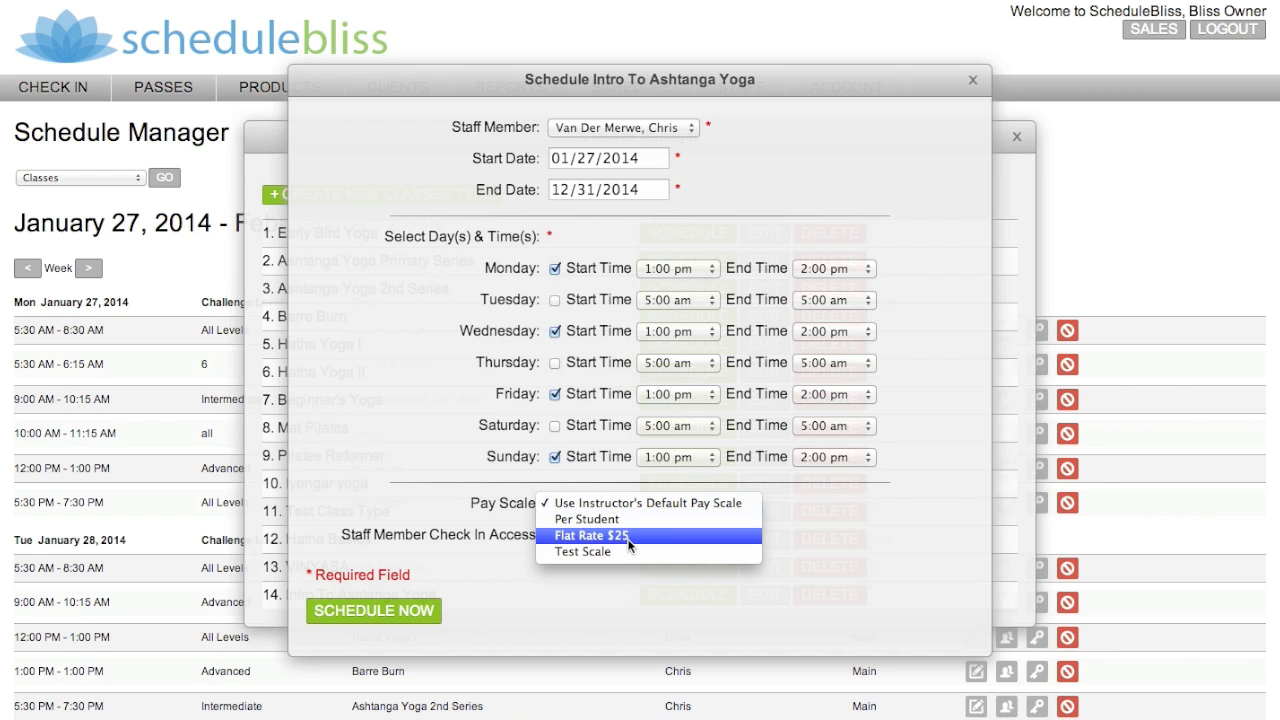
{"action": "left_click", "coordinate": [629, 538]}
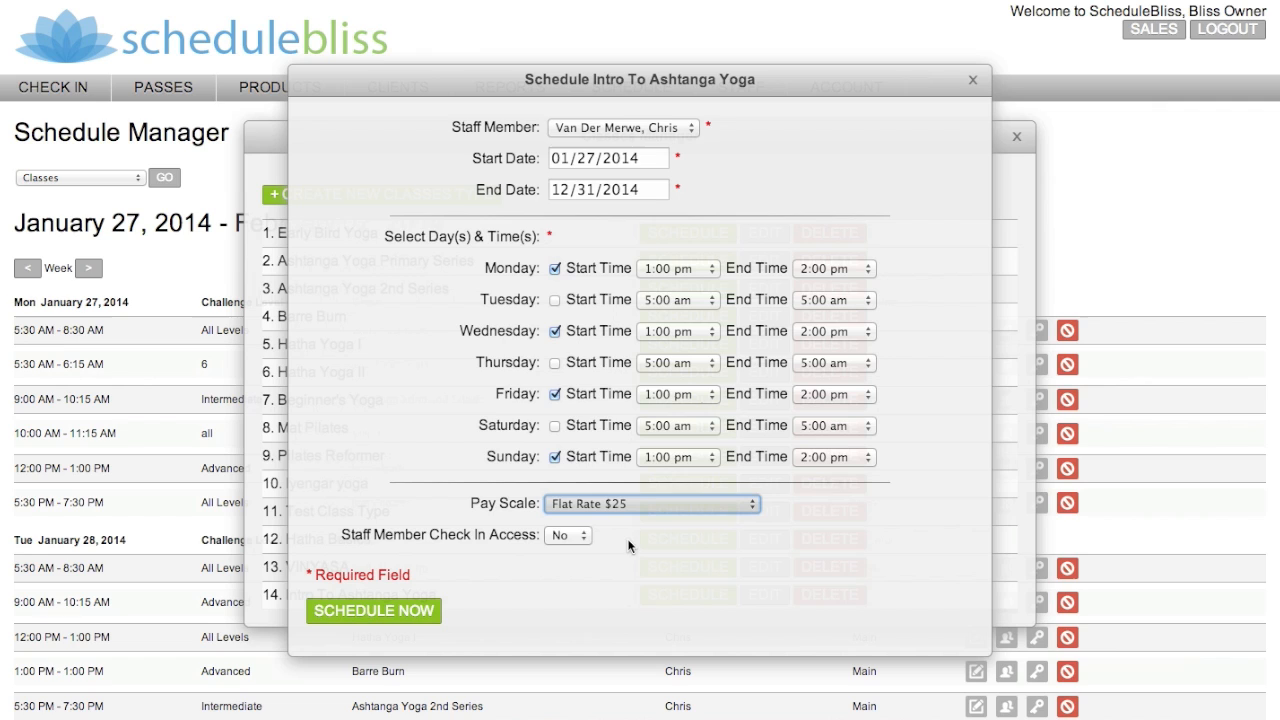
Switch the staff member check-in access to Yes and back to No.
{"action": "left_click", "coordinate": [570, 537]}
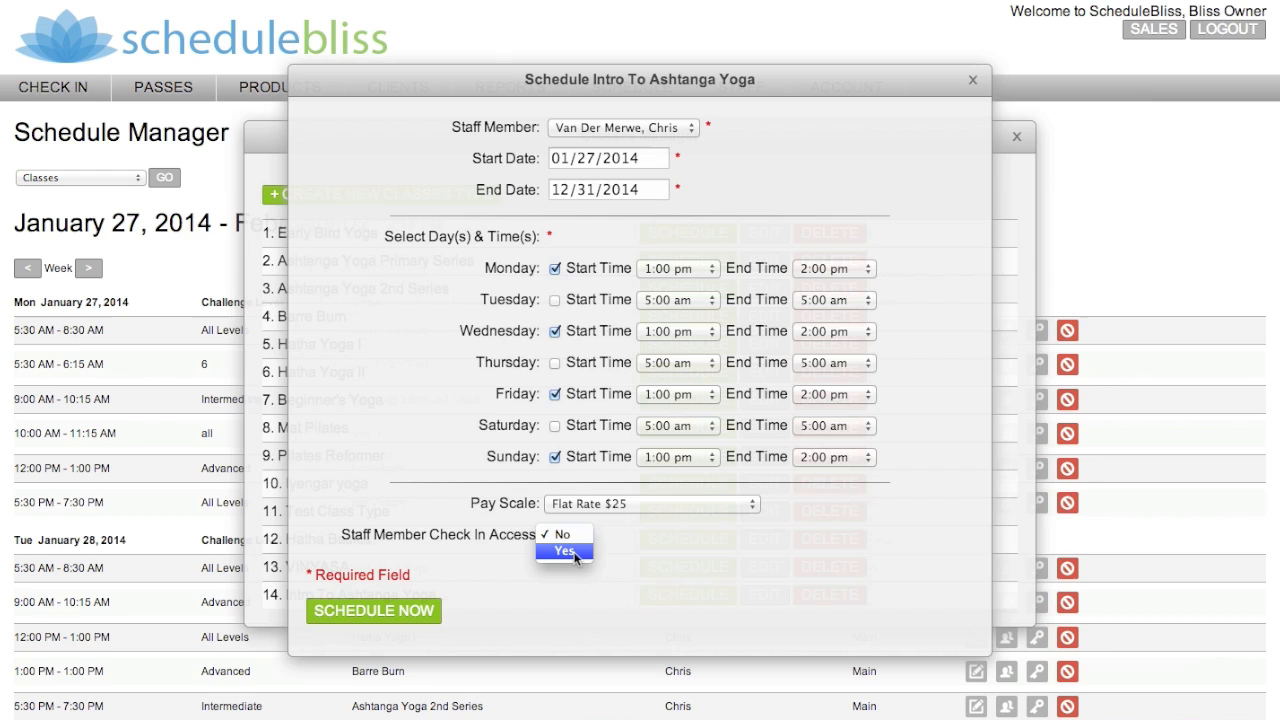
{"action": "left_click", "coordinate": [566, 551]}
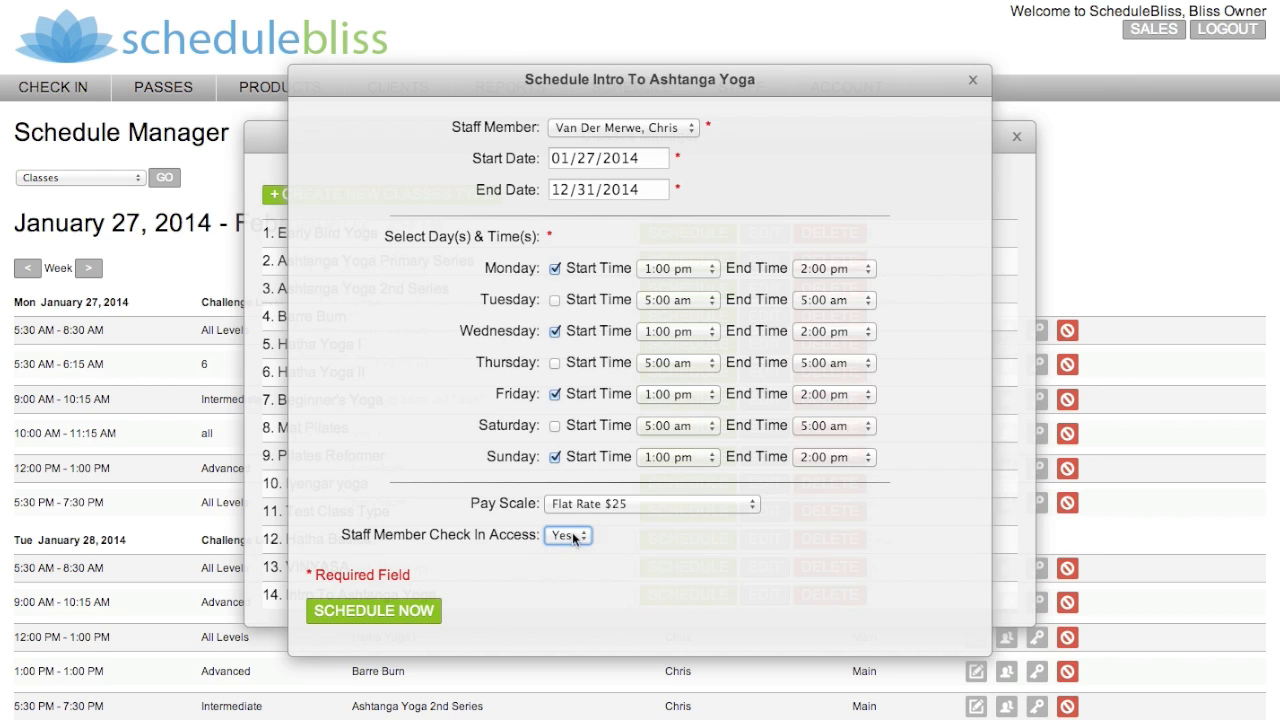
{"action": "left_click", "coordinate": [575, 538]}
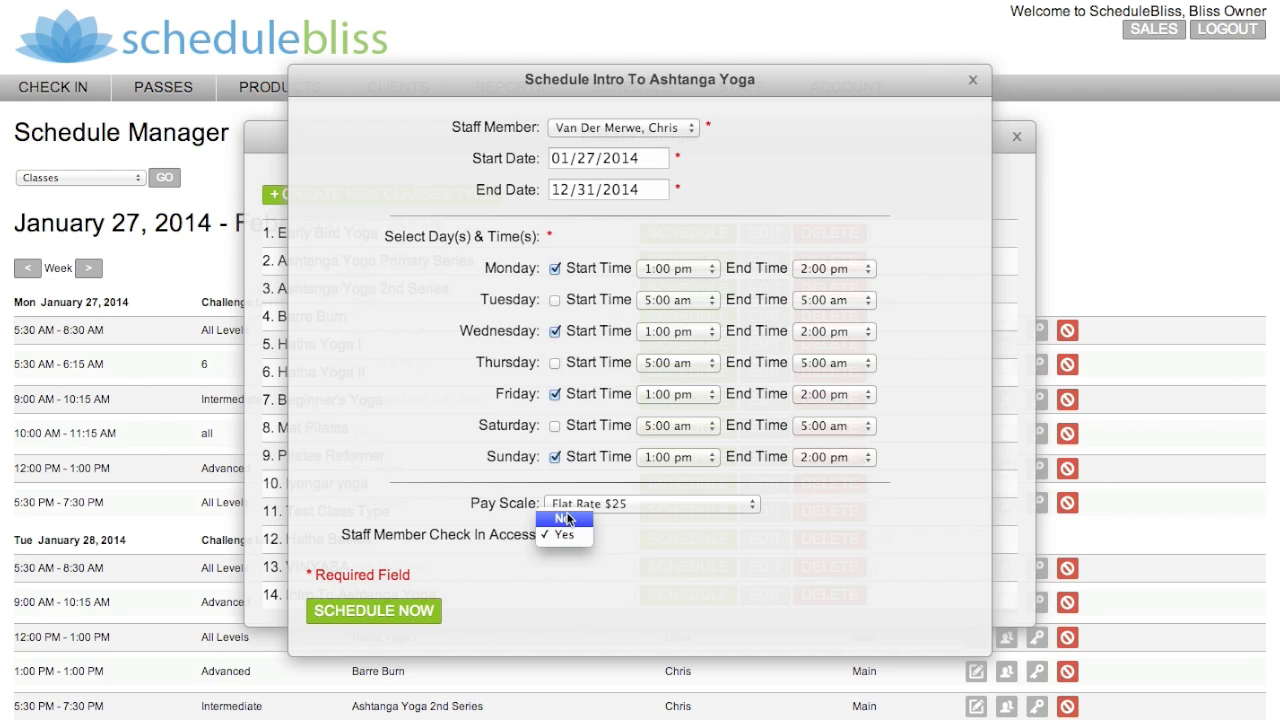
{"action": "left_click", "coordinate": [567, 519]}
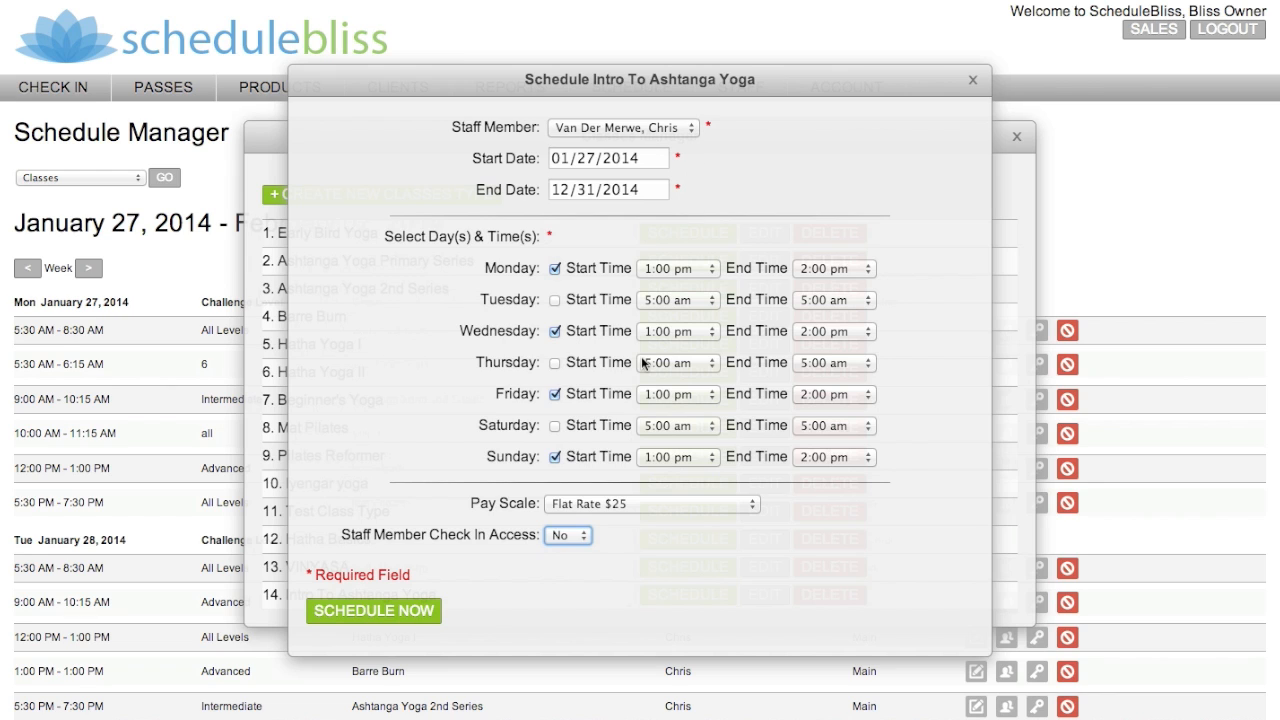
Schedule the Intro To Ashtanga Yoga class with the entered settings and close the Classes Manager.
{"action": "left_click", "coordinate": [370, 612]}
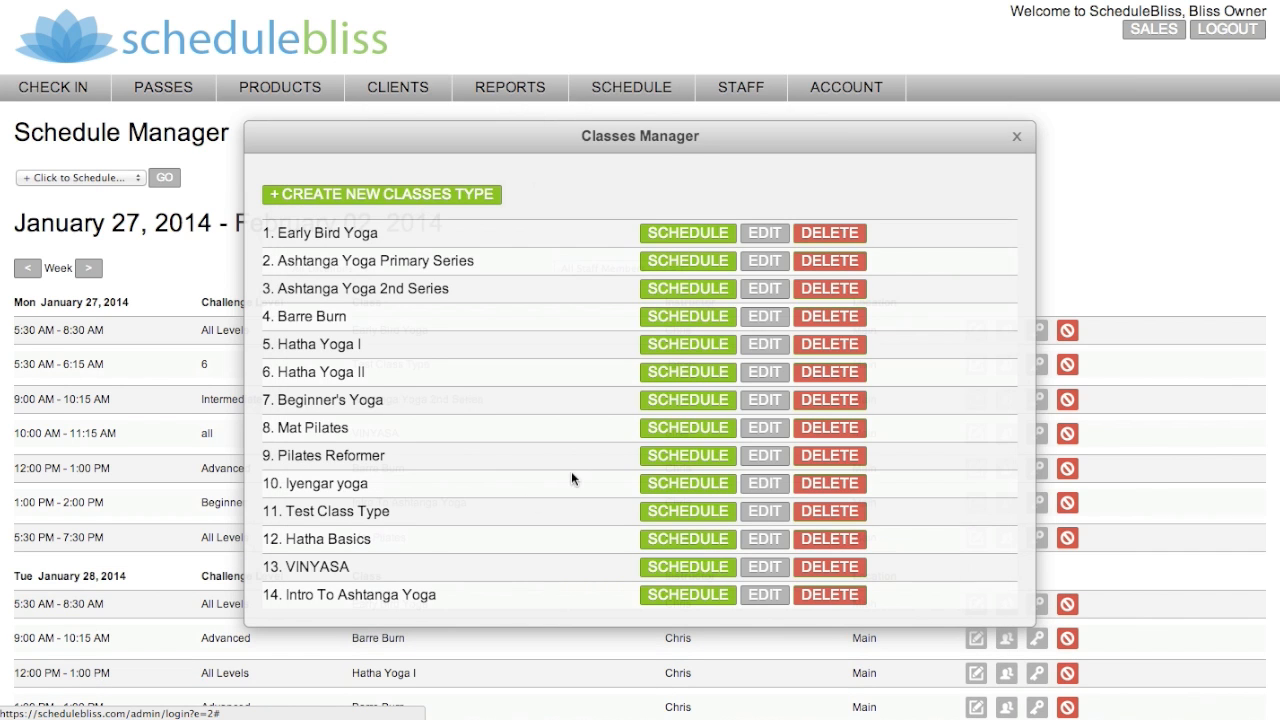
{"action": "left_click", "coordinate": [1017, 137]}
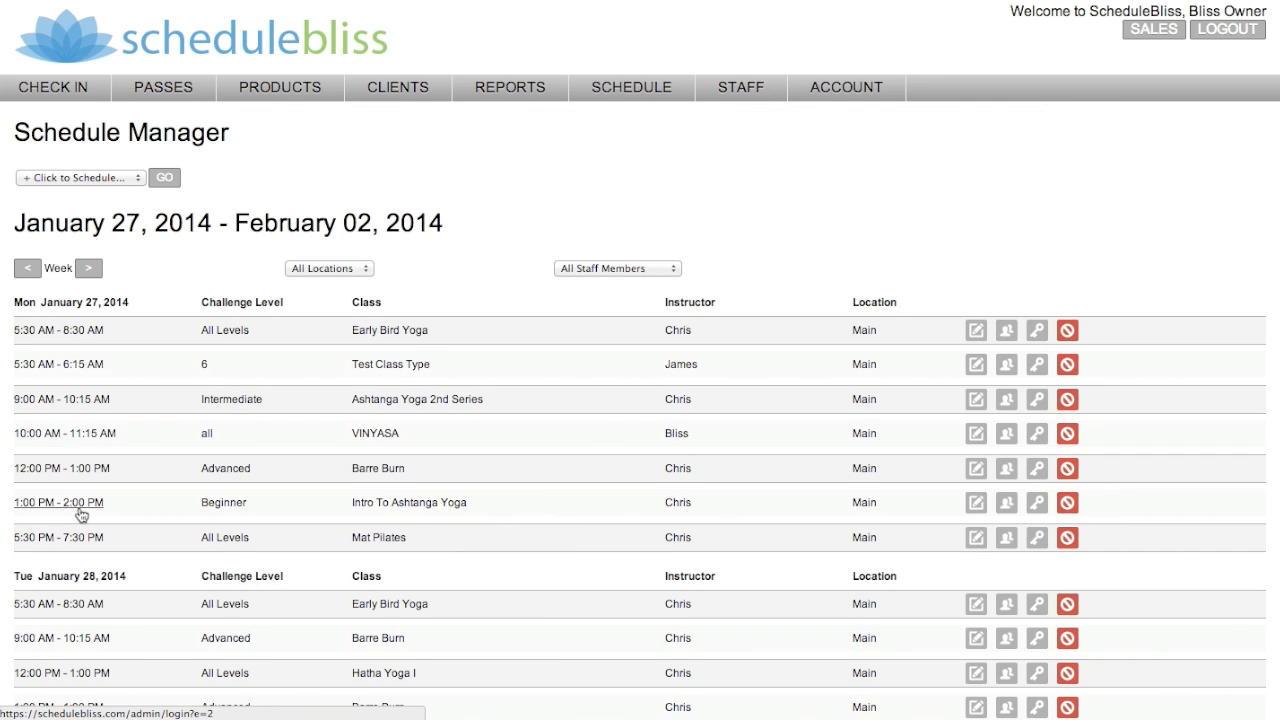
Check the January 27 to February 2, 2014 schedule for the Intro To Ashtanga Yoga classes.
{"action": "scroll", "coordinate": [166, 504], "scroll_direction": "down", "scroll_amount": 10}
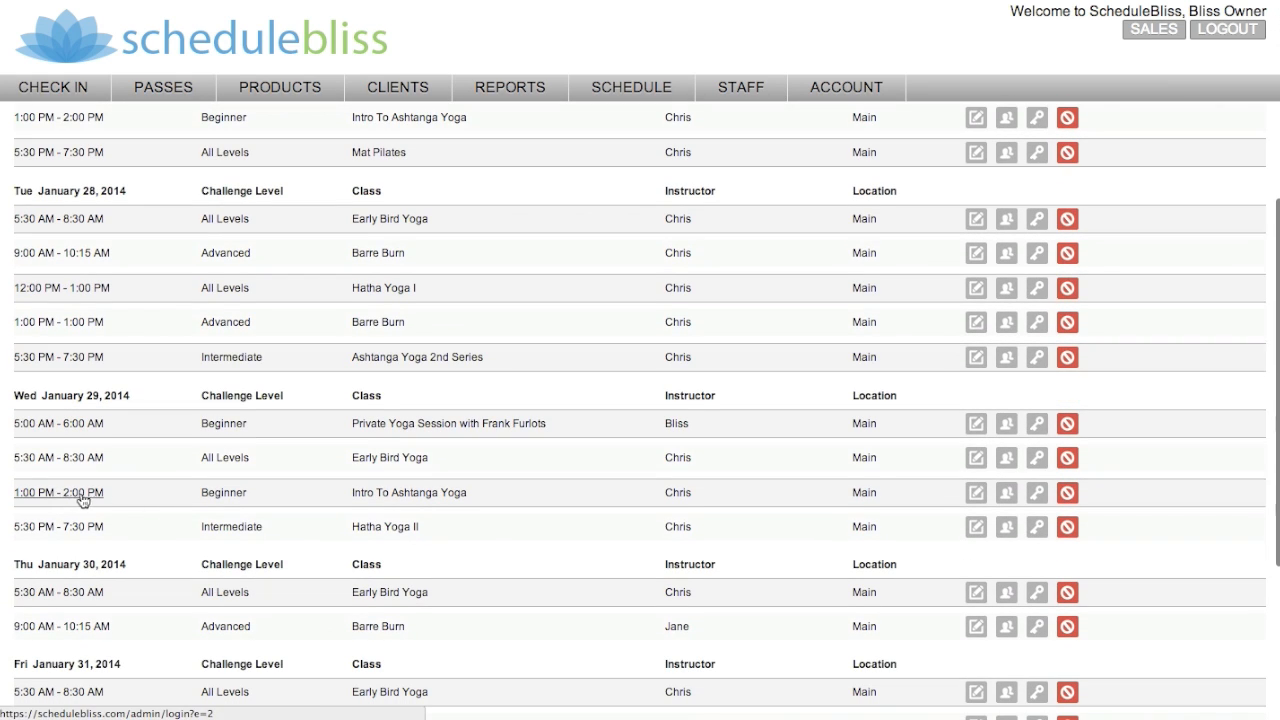
{"action": "scroll", "coordinate": [329, 500], "scroll_direction": "down", "scroll_amount": 5}
{"action": "scroll", "coordinate": [328, 500], "scroll_direction": "down", "scroll_amount": 2}
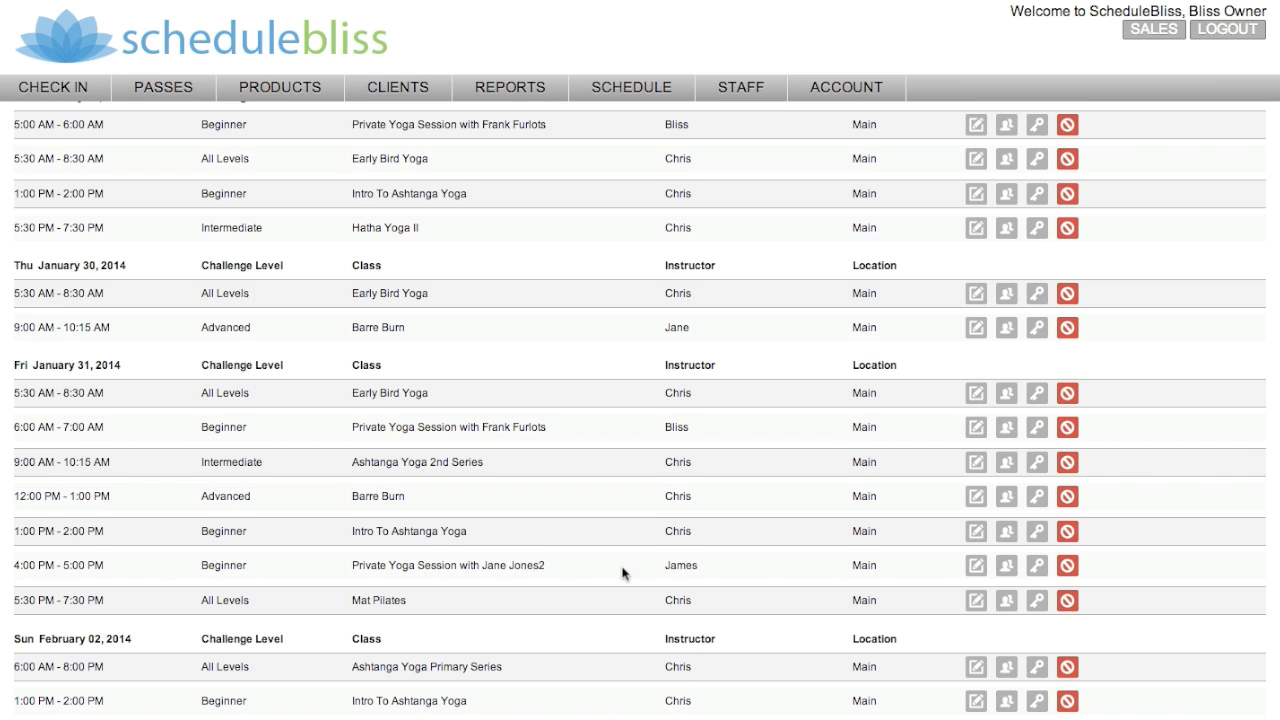
{"action": "scroll", "coordinate": [622, 572], "scroll_direction": "up", "scroll_amount": 15}
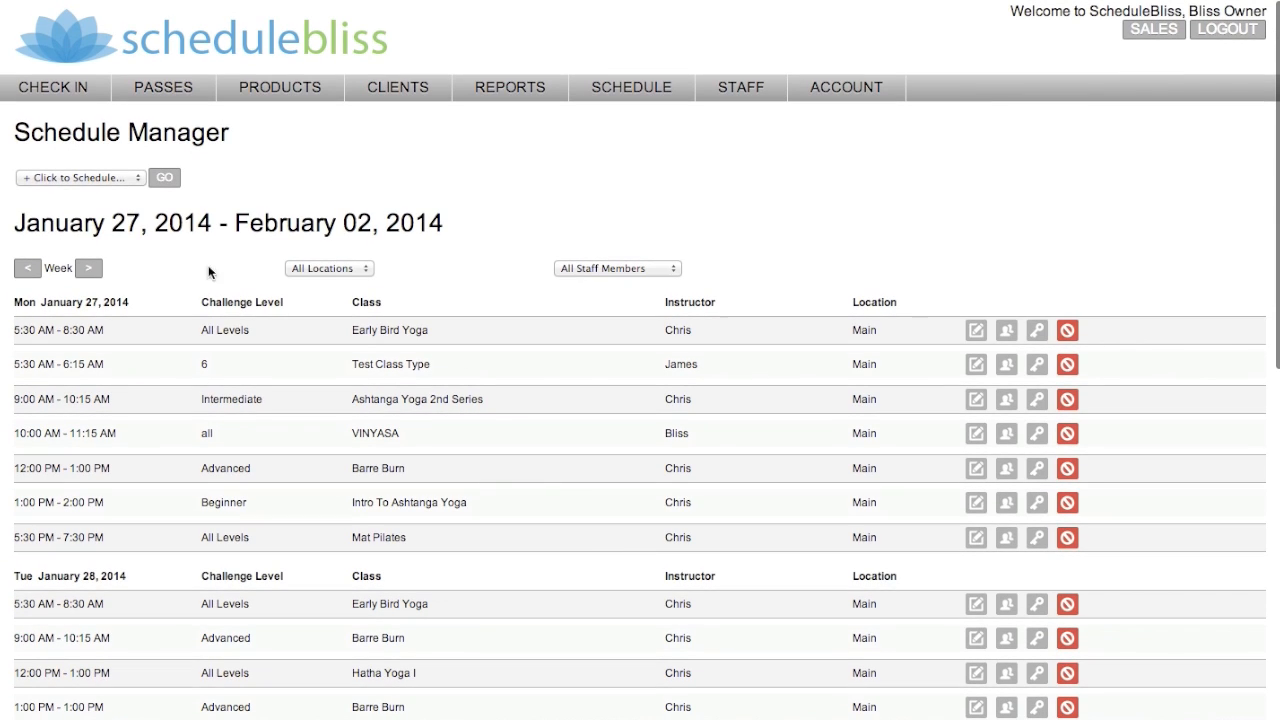
Reopen the Classes Manager from the schedule page.
{"action": "left_click", "coordinate": [83, 176]}
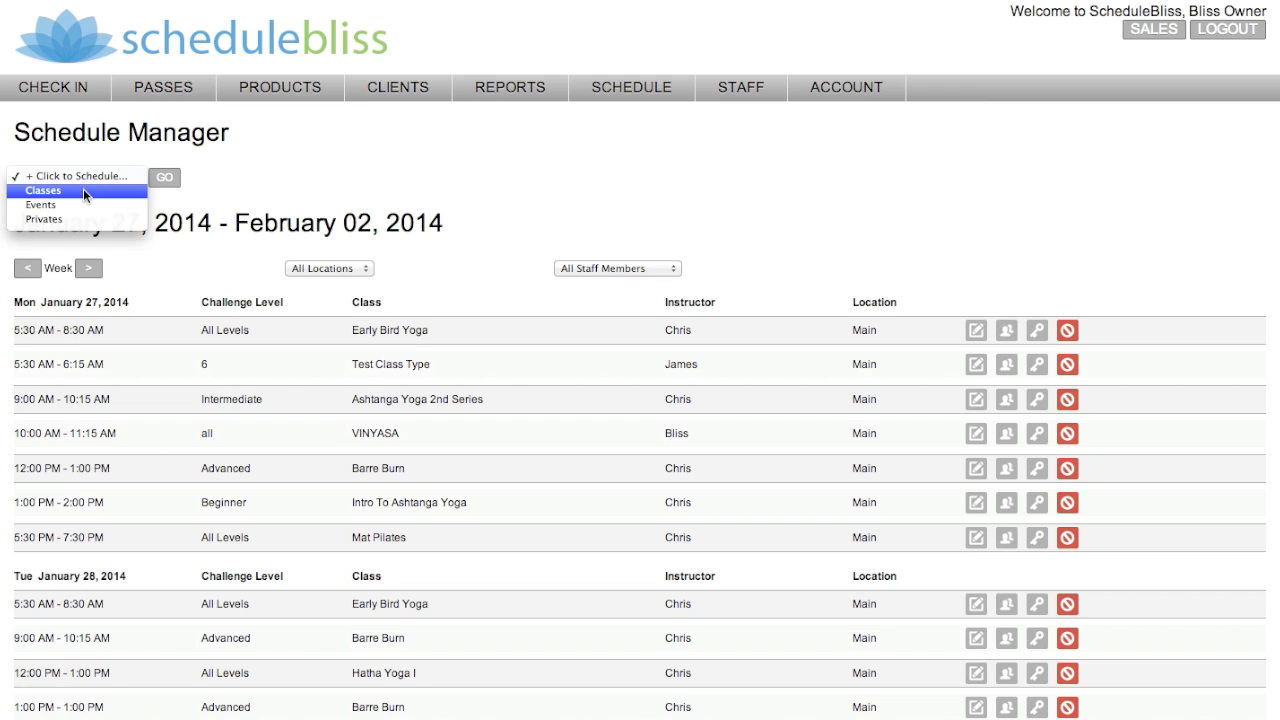
{"action": "left_click", "coordinate": [83, 190]}
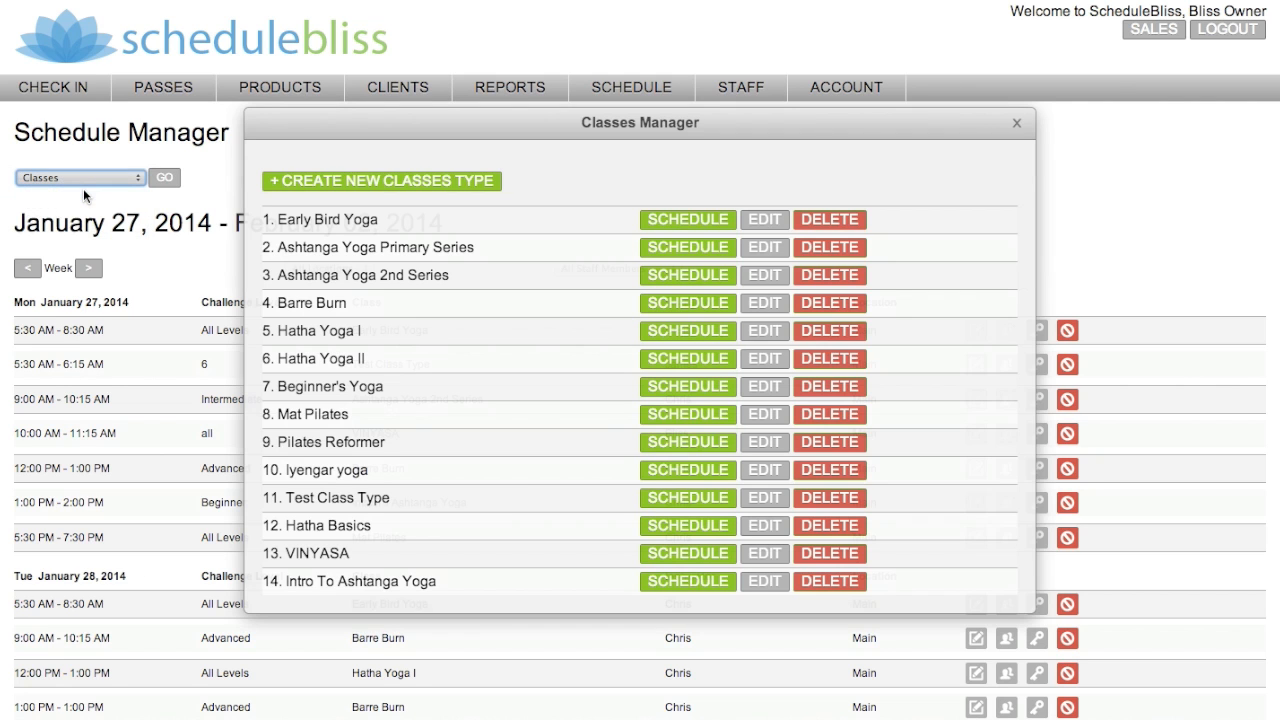